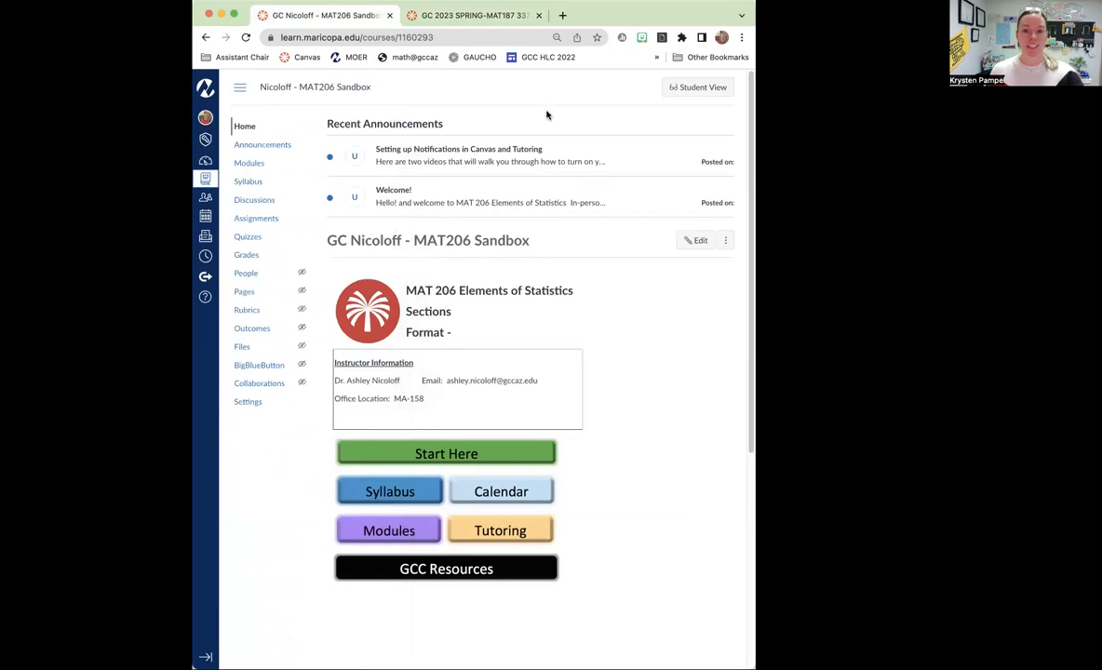
Look through the MAT206 Sandbox course's modules down to Chapter 2, then switch to the MAT187 33766 course.
left_click(247, 166)
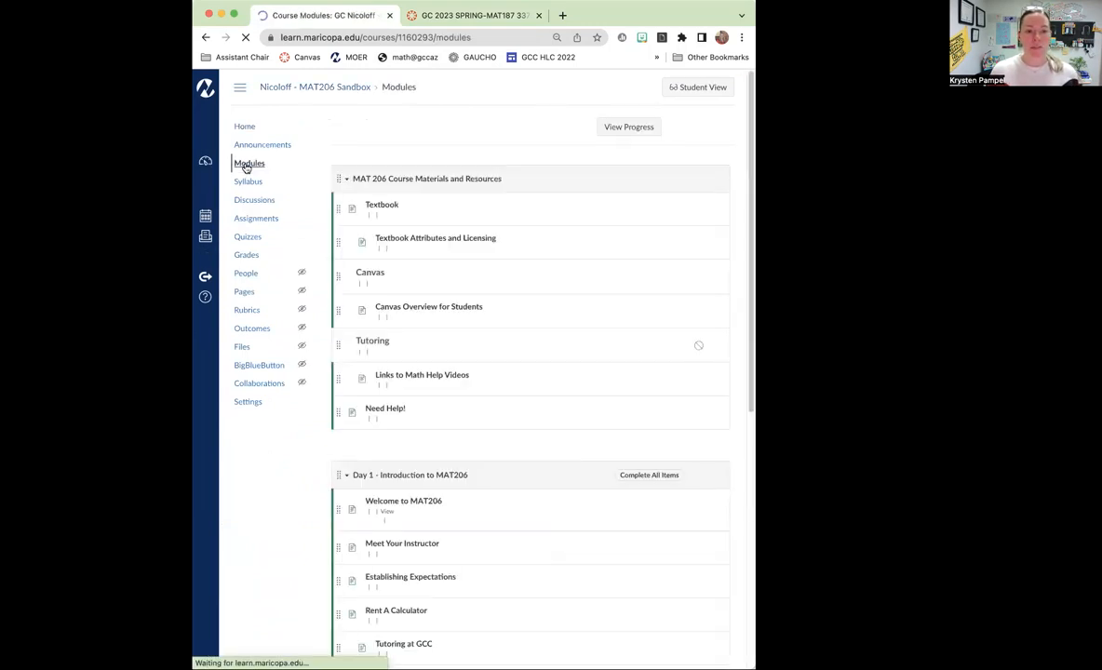
scroll(546, 270, "down", 5)
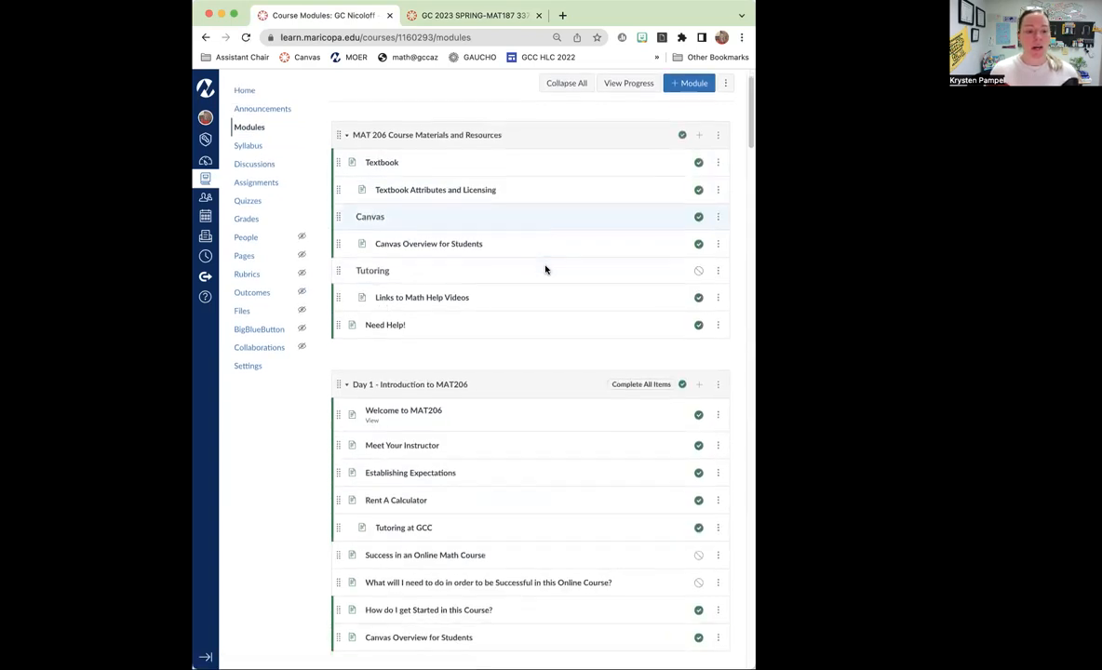
scroll(545, 269, "down", 6)
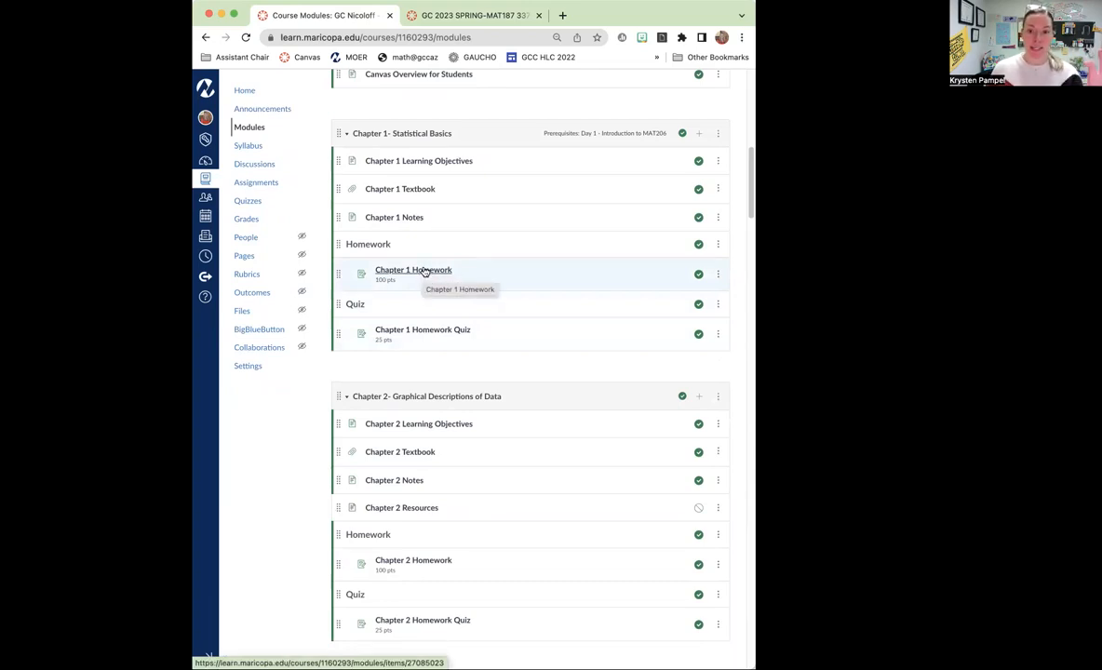
scroll(465, 279, "up", 10)
left_click(490, 24)
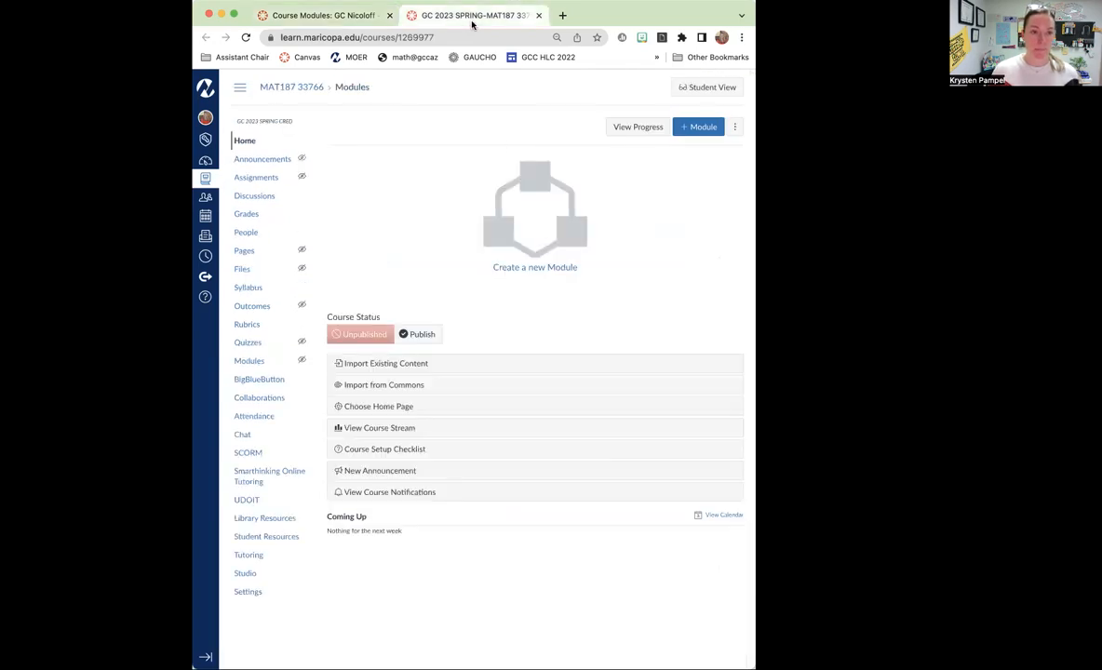
Open a new incognito browser window and return to the MAT187 33766 course page.
left_click(741, 38)
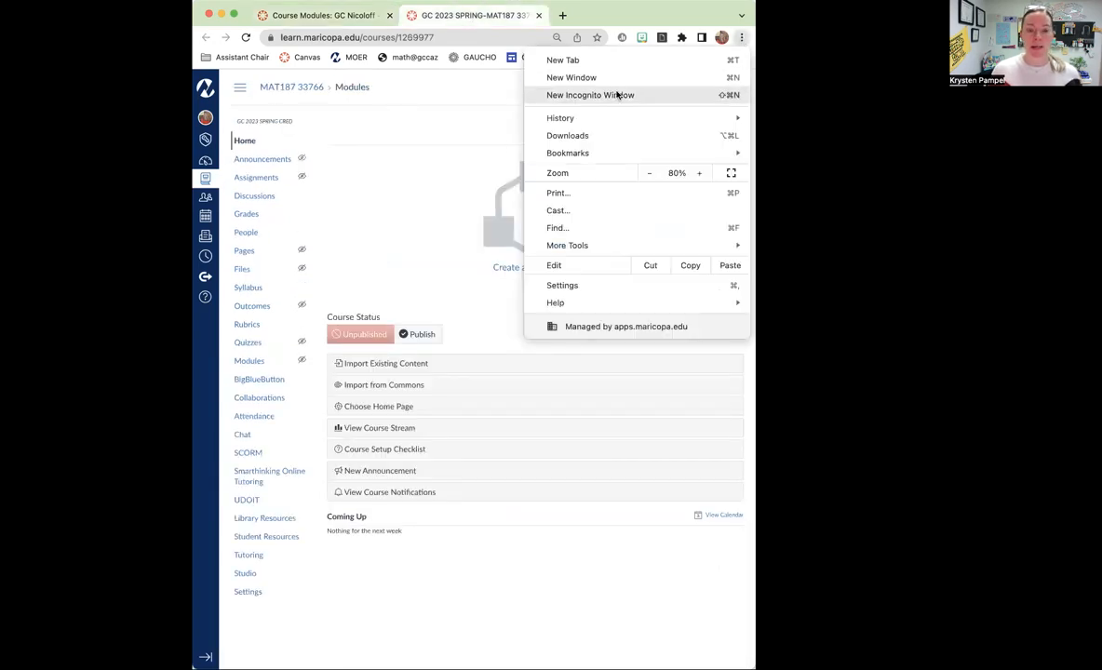
left_click(492, 112)
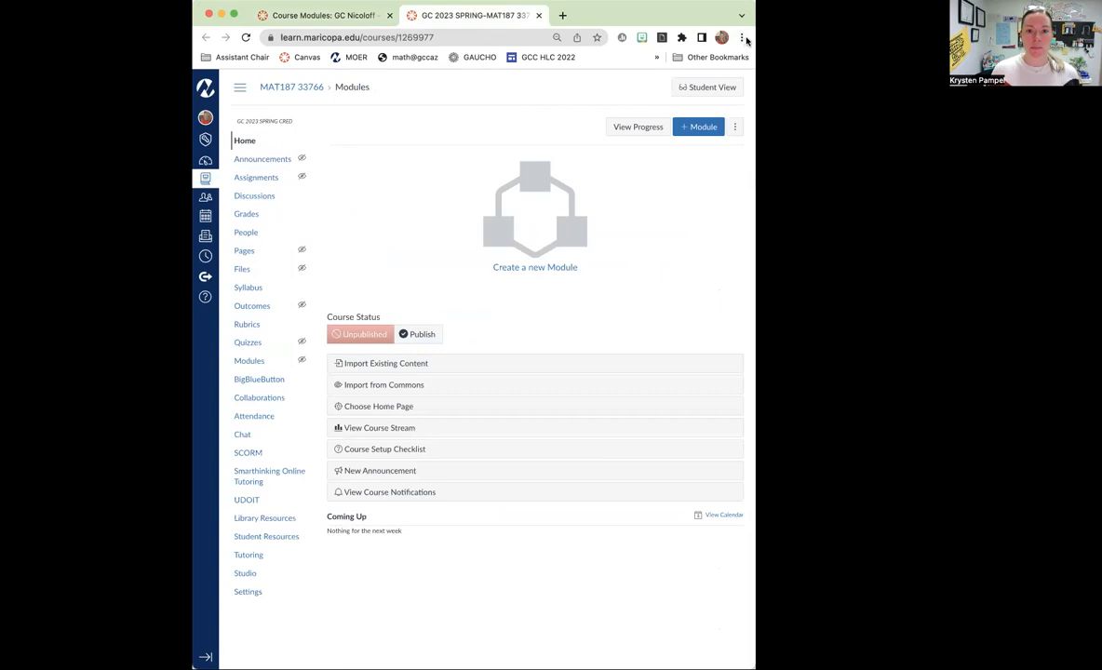
left_click(744, 39)
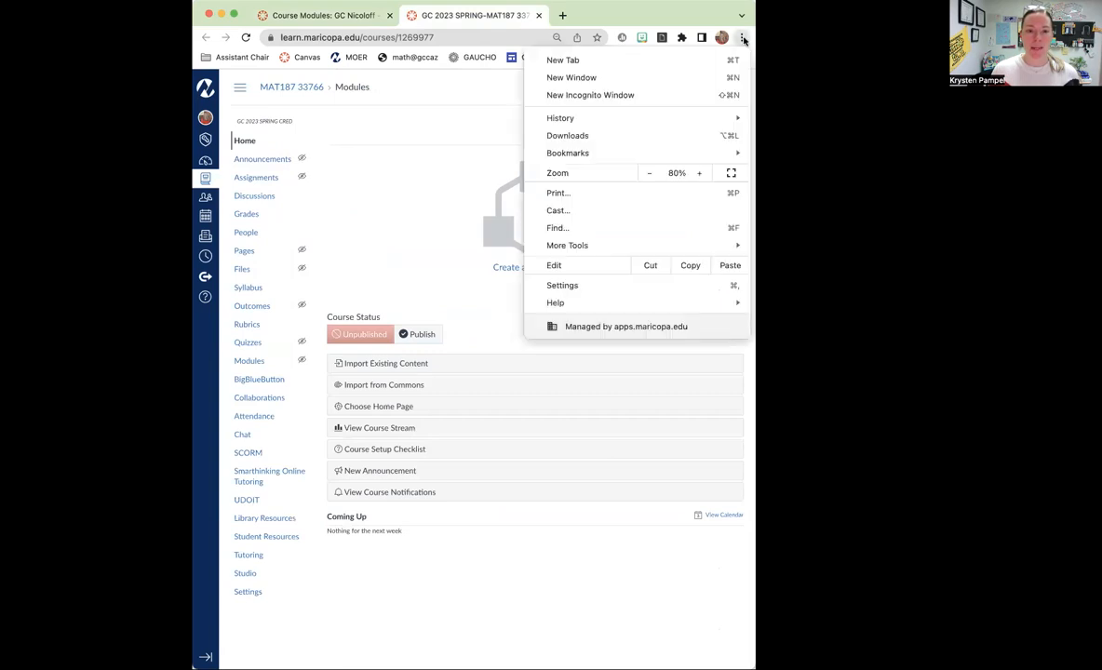
left_click(592, 94)
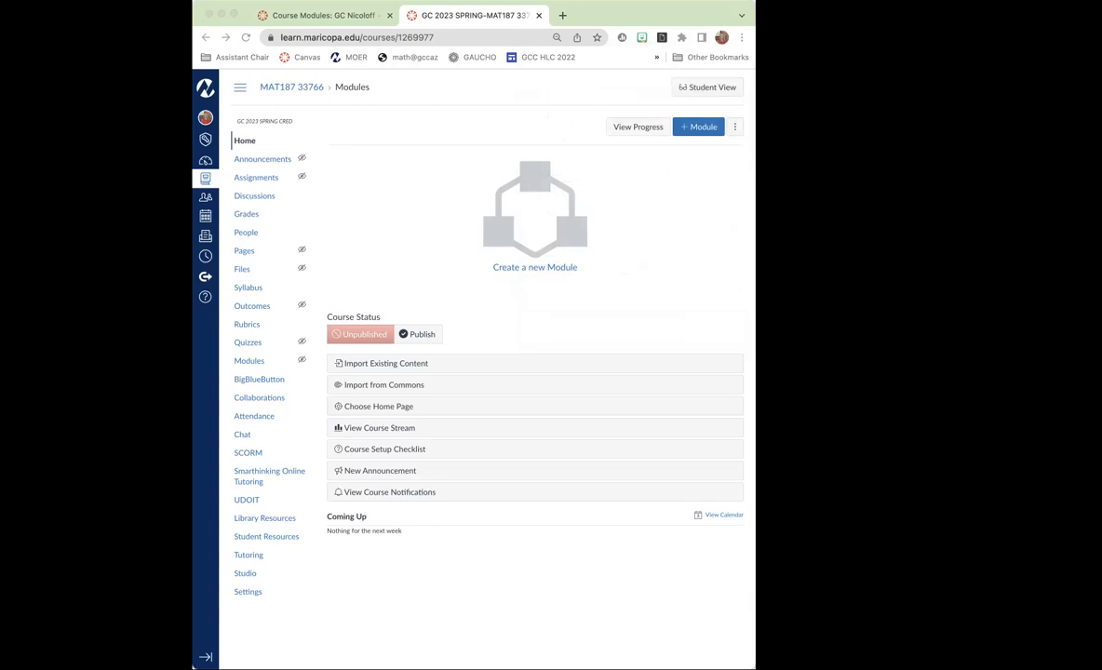
left_click(445, 153)
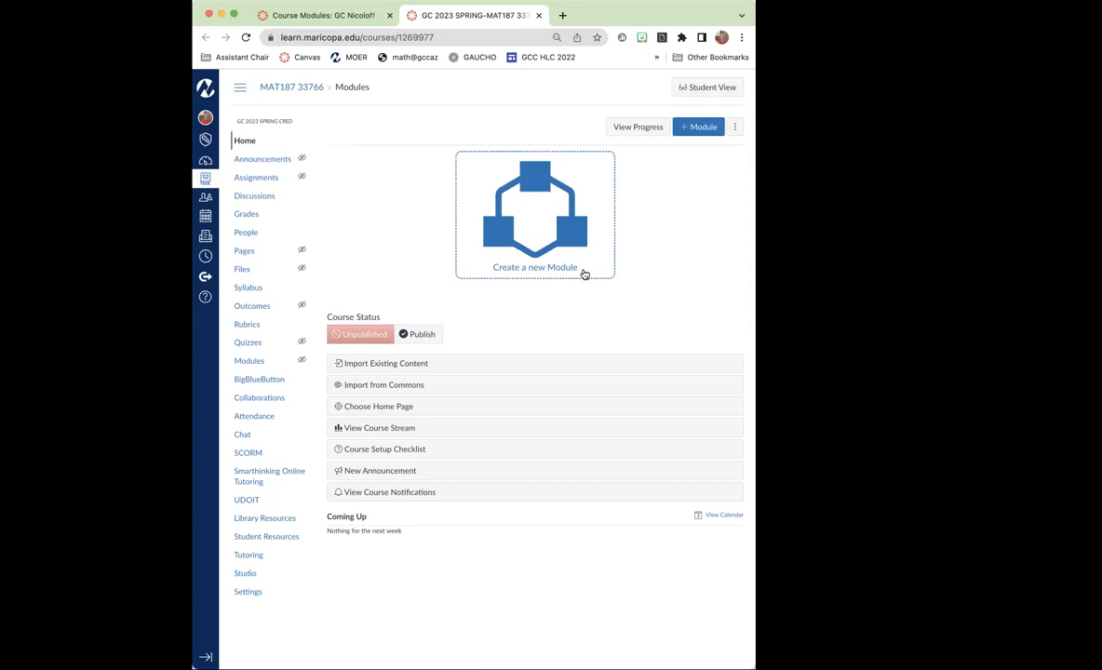
Open the Import Course Content page from the settings of the MAT187 33766 course.
left_click(353, 16)
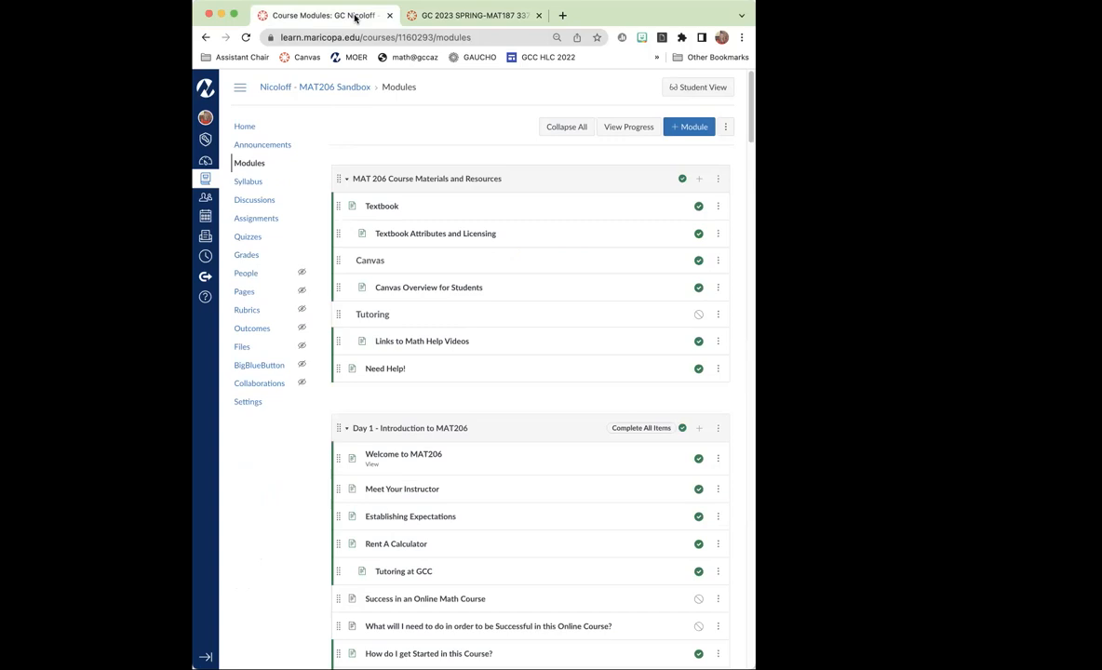
left_click(475, 25)
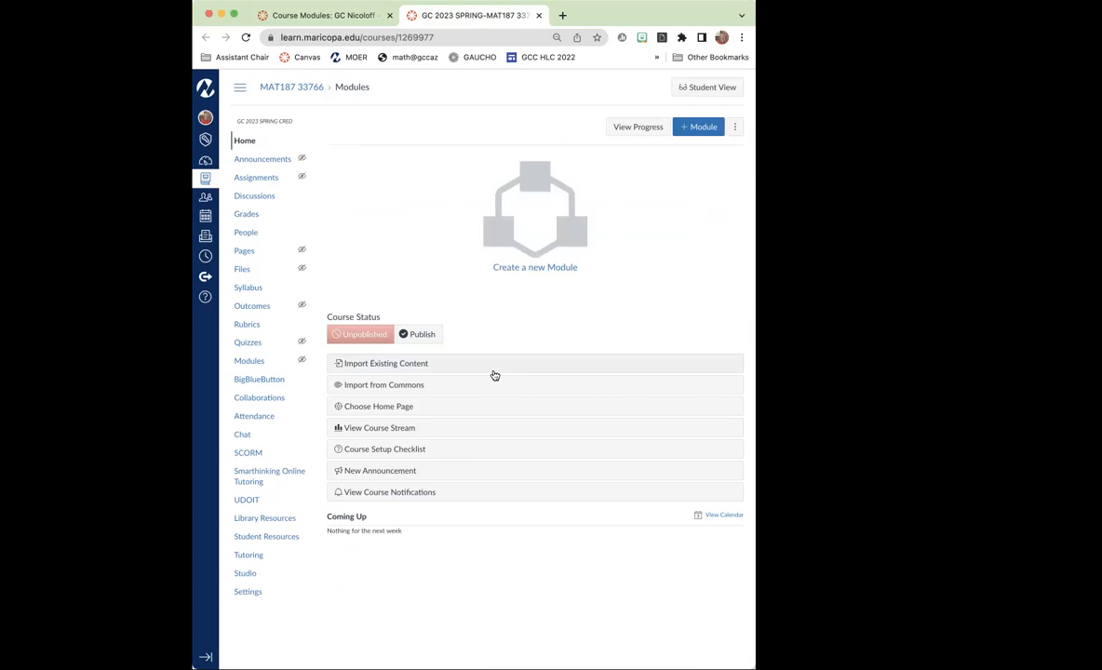
left_click_drag(755, 265, 785, 253)
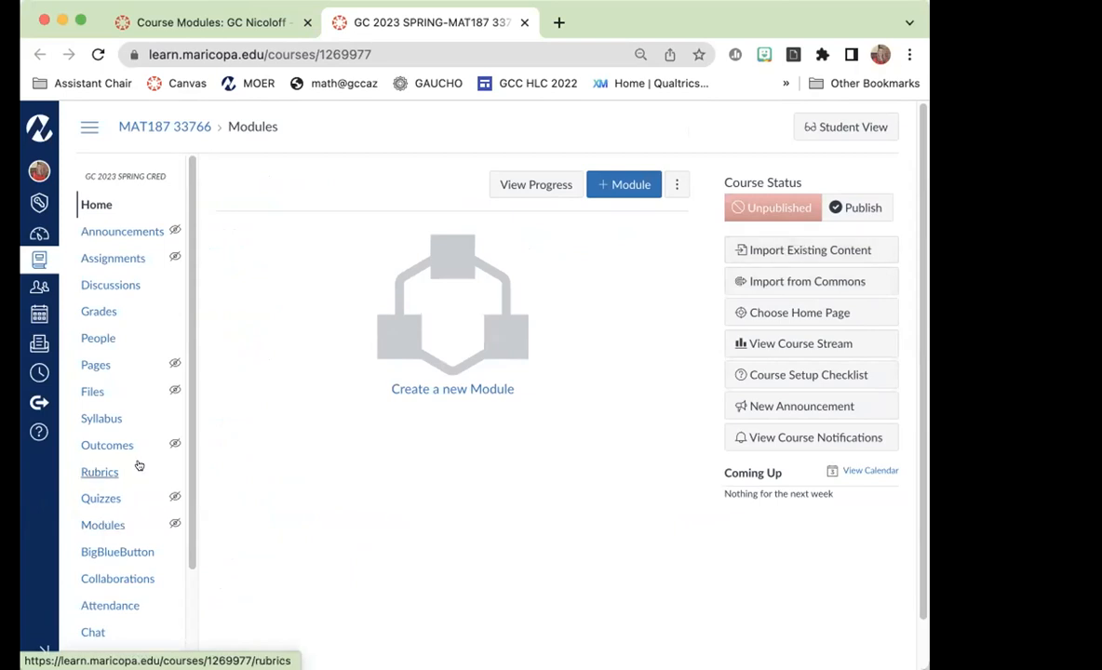
scroll(135, 463, "down", 1)
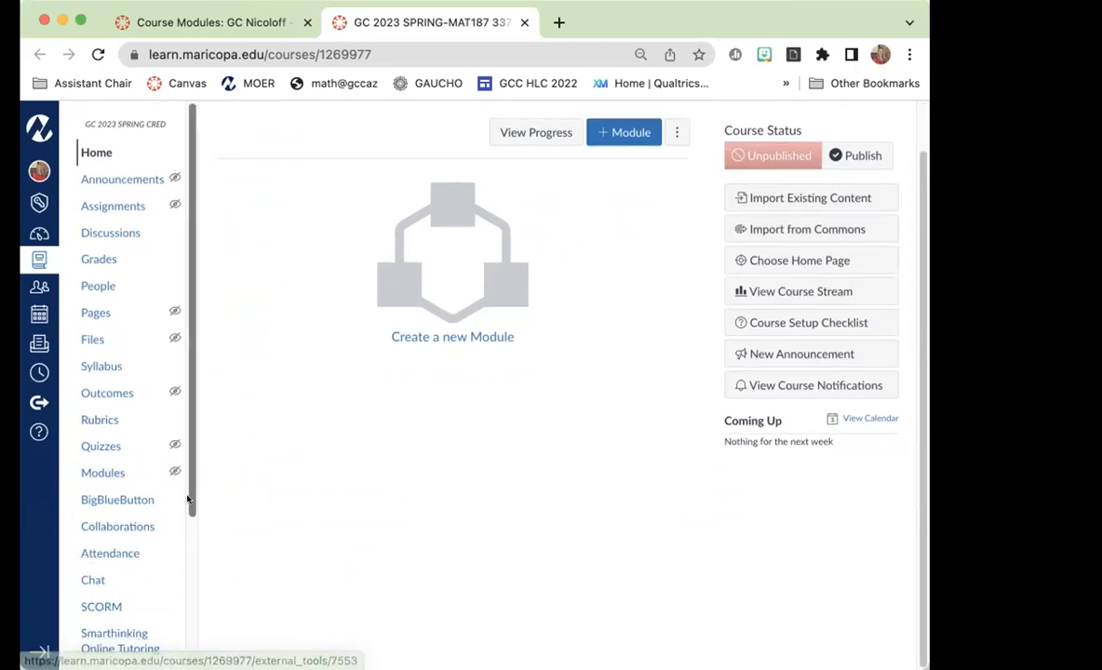
scroll(130, 567, "down", 3)
left_click(102, 606)
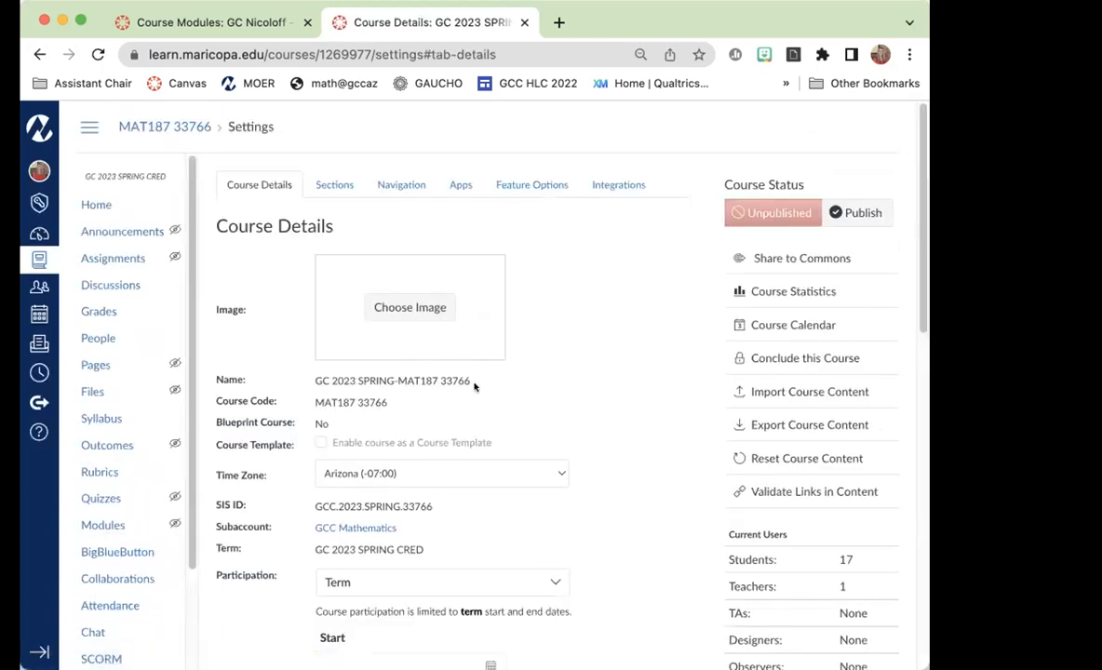
left_click(820, 394)
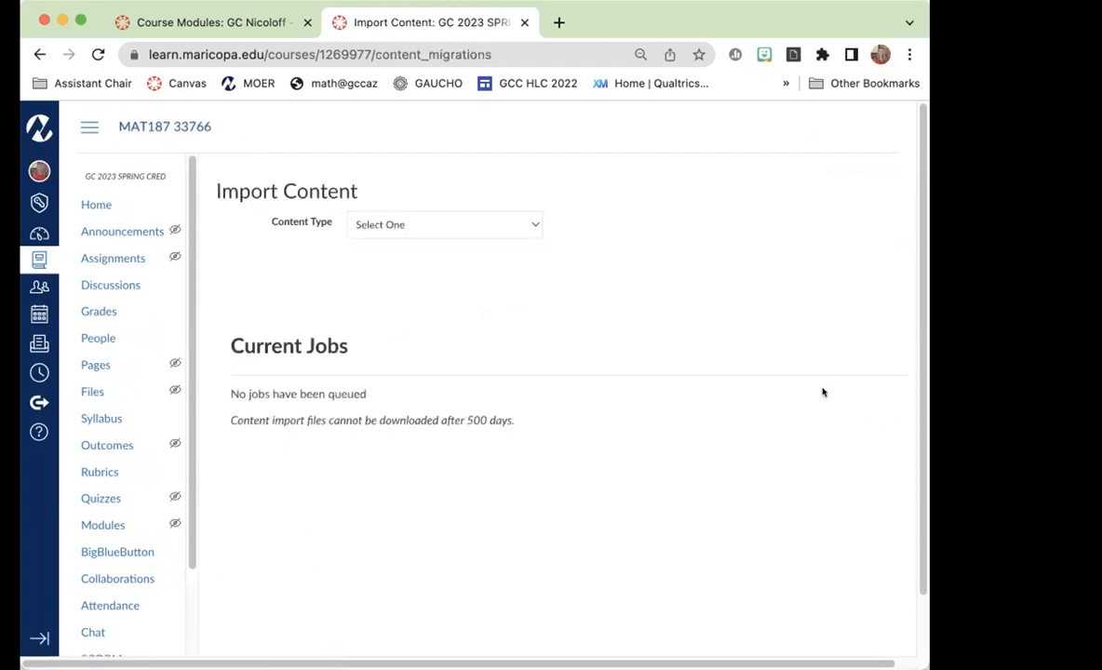
Set the import to Copy a Canvas Course, search for "206 Sandbox" and choose the MAT206 Sandbox course as source.
left_click(416, 225)
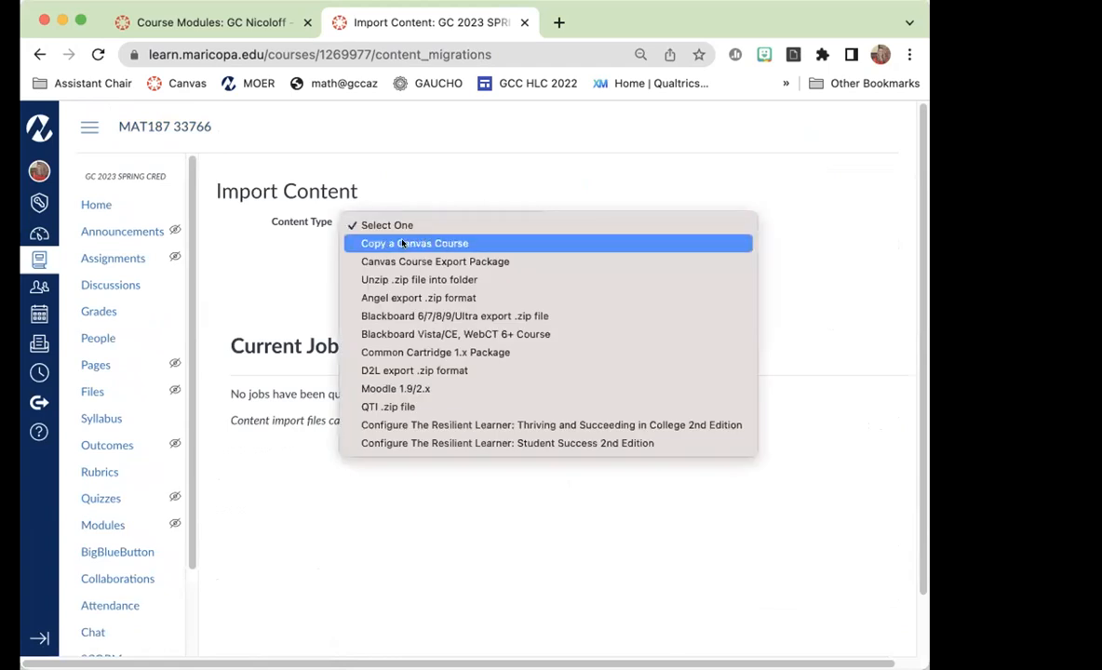
left_click(436, 243)
left_click(389, 267)
type("206")
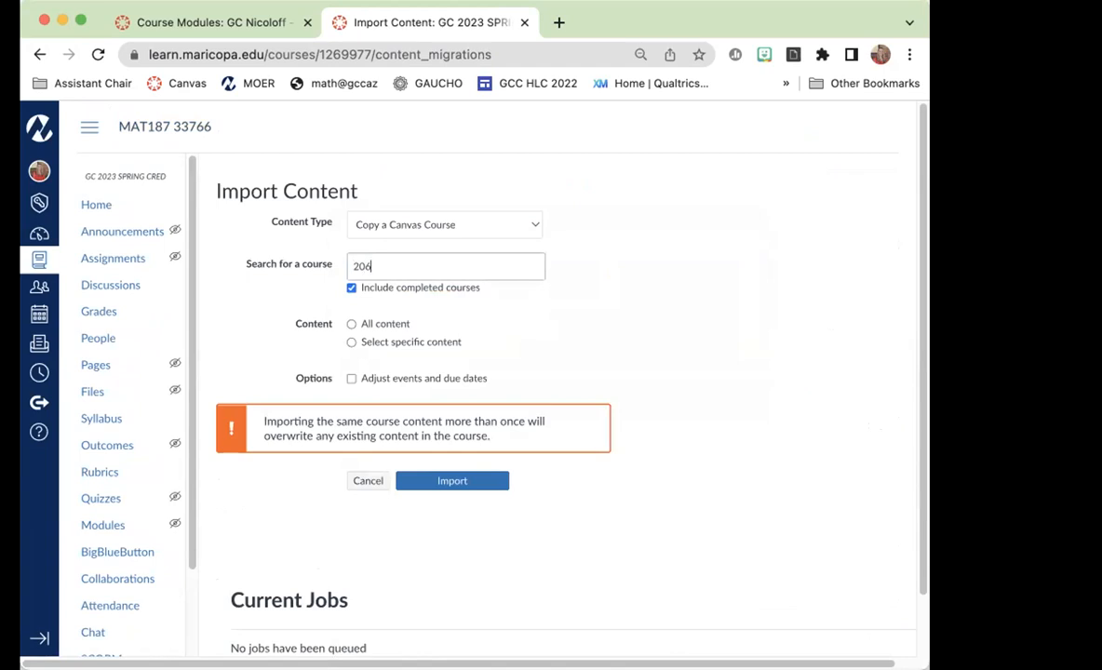
left_click(230, 23)
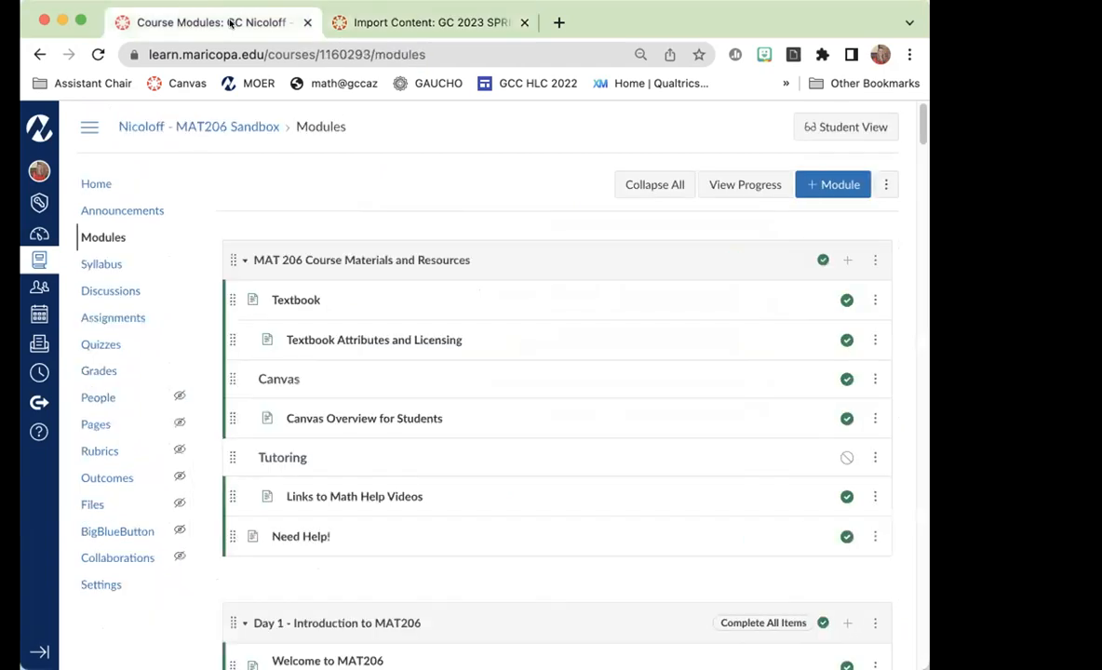
left_click(421, 22)
type("S")
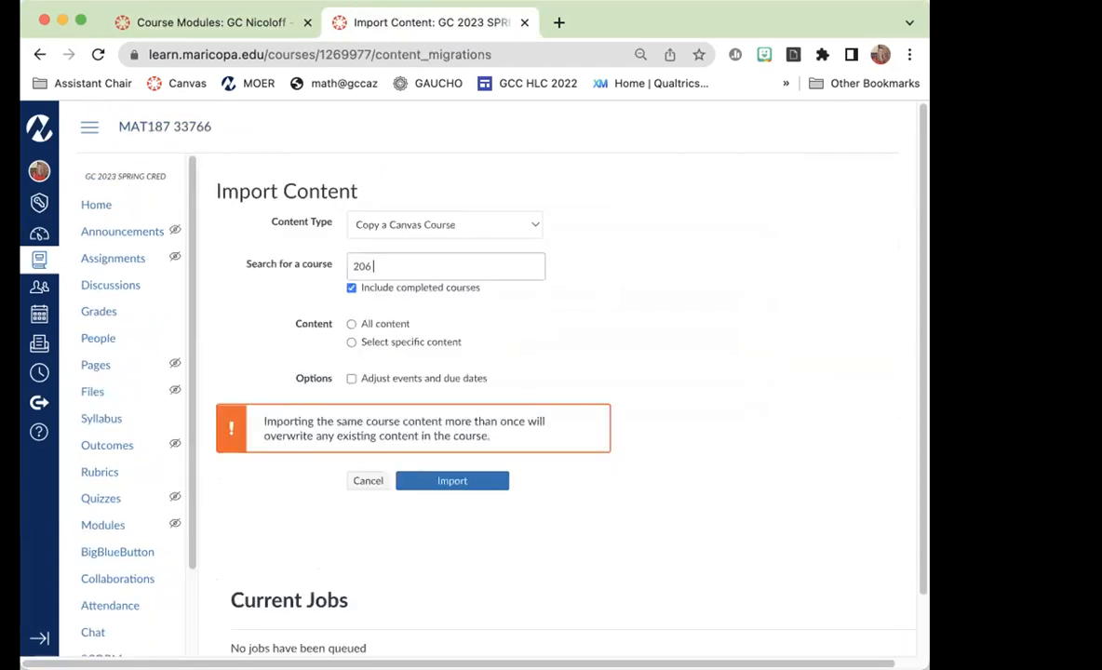
type("andbox")
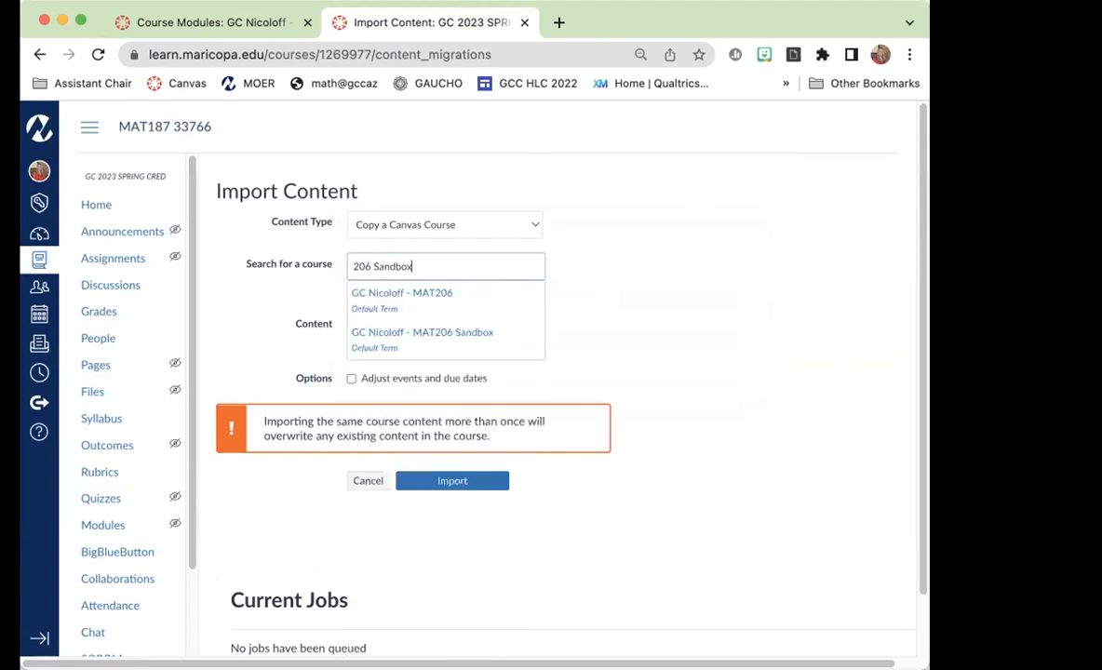
left_click(372, 331)
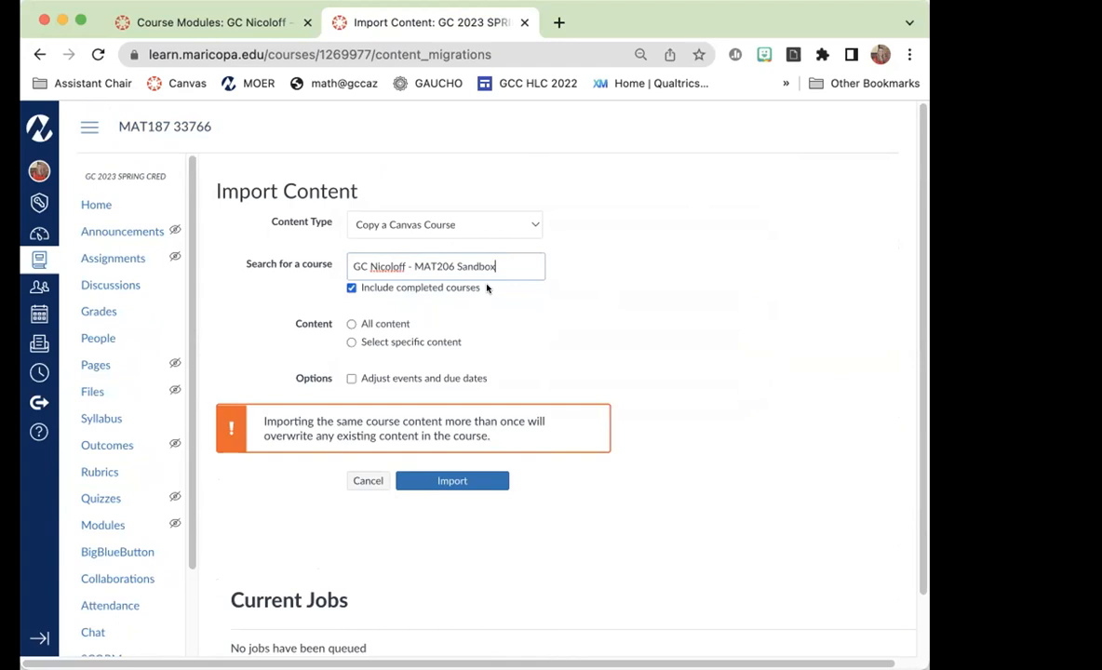
Import all content from the sandbox course and show the issue details of the import job.
left_click(346, 324)
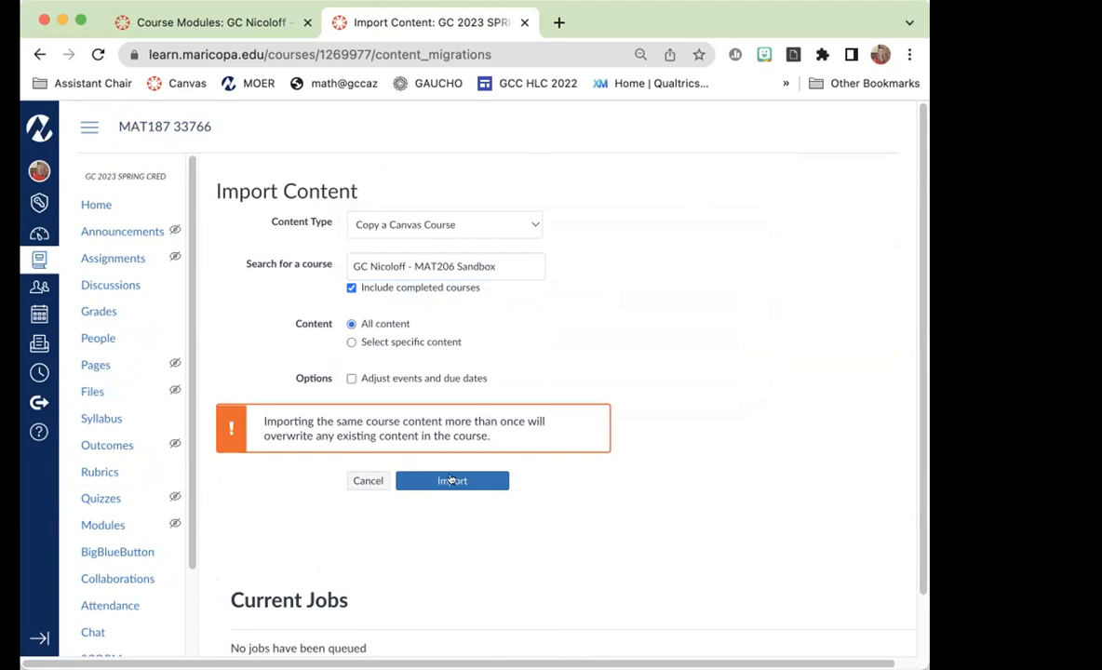
left_click(430, 480)
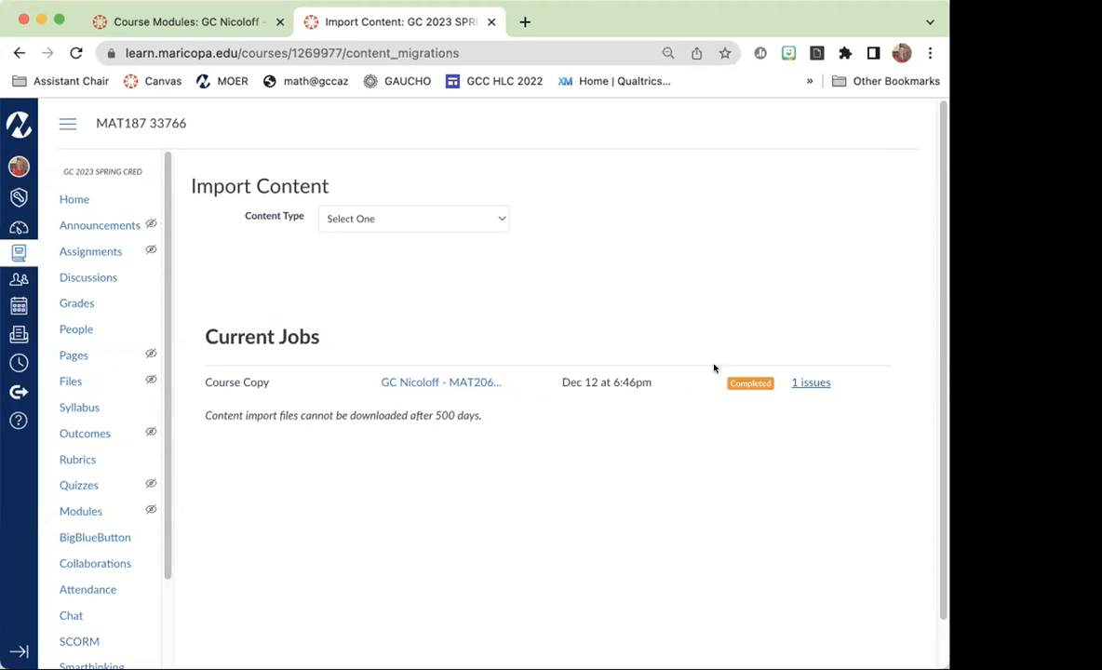
left_click(809, 381)
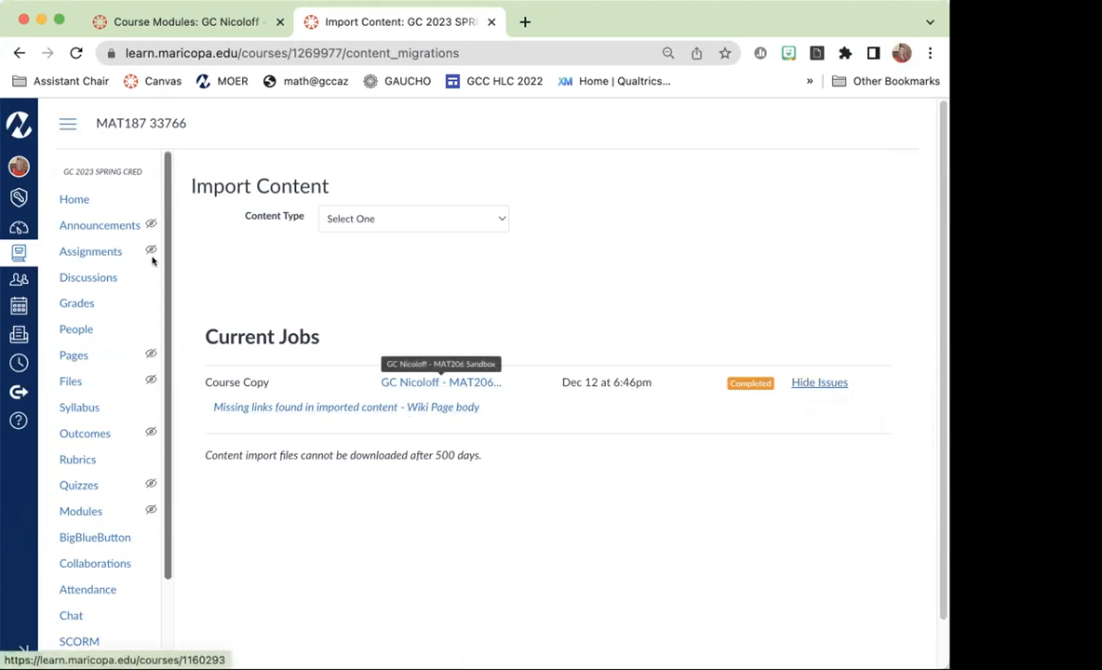
Open the MAT187 33766 course home page and look over its imported announcements, instructor information and navigation buttons.
left_click(73, 200)
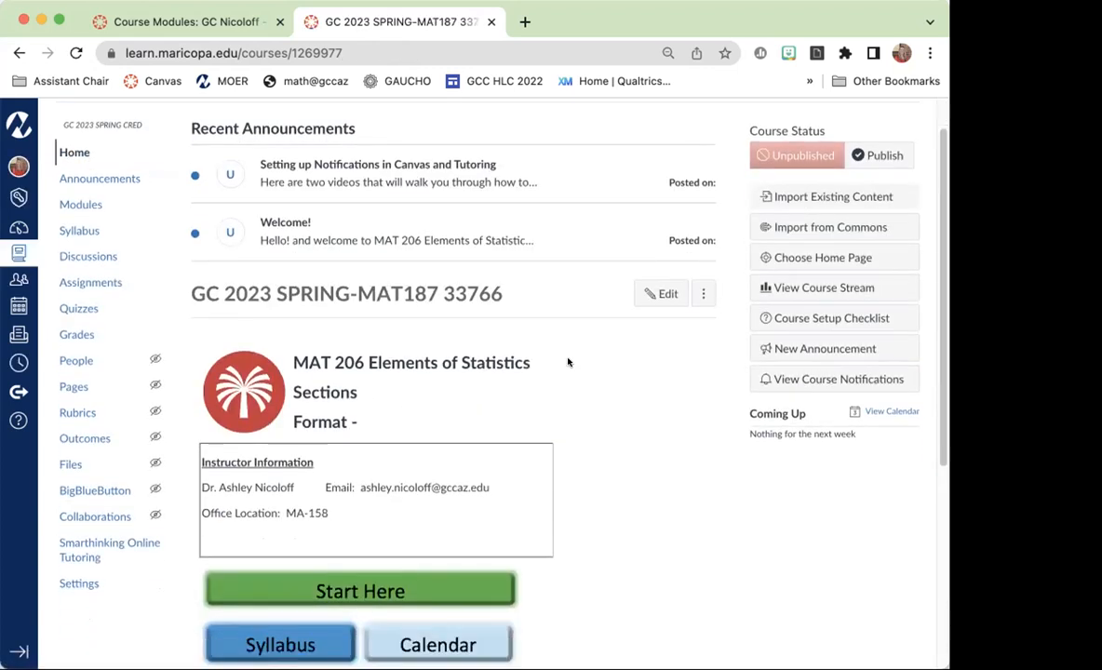
scroll(270, 404, "down", 3)
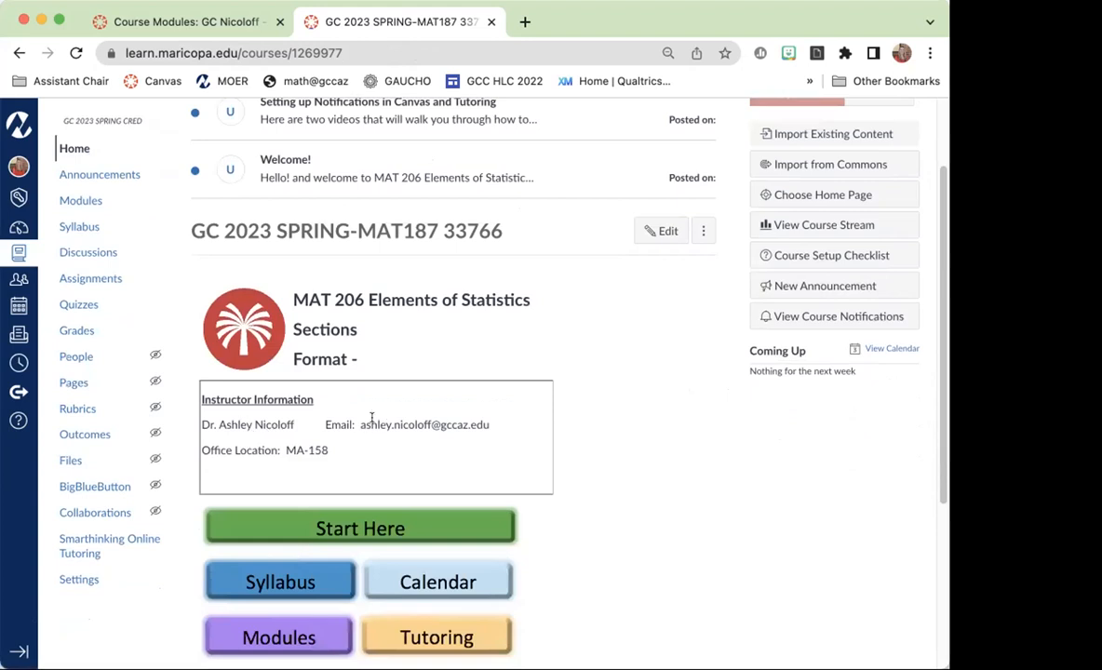
scroll(573, 375, "down", 5)
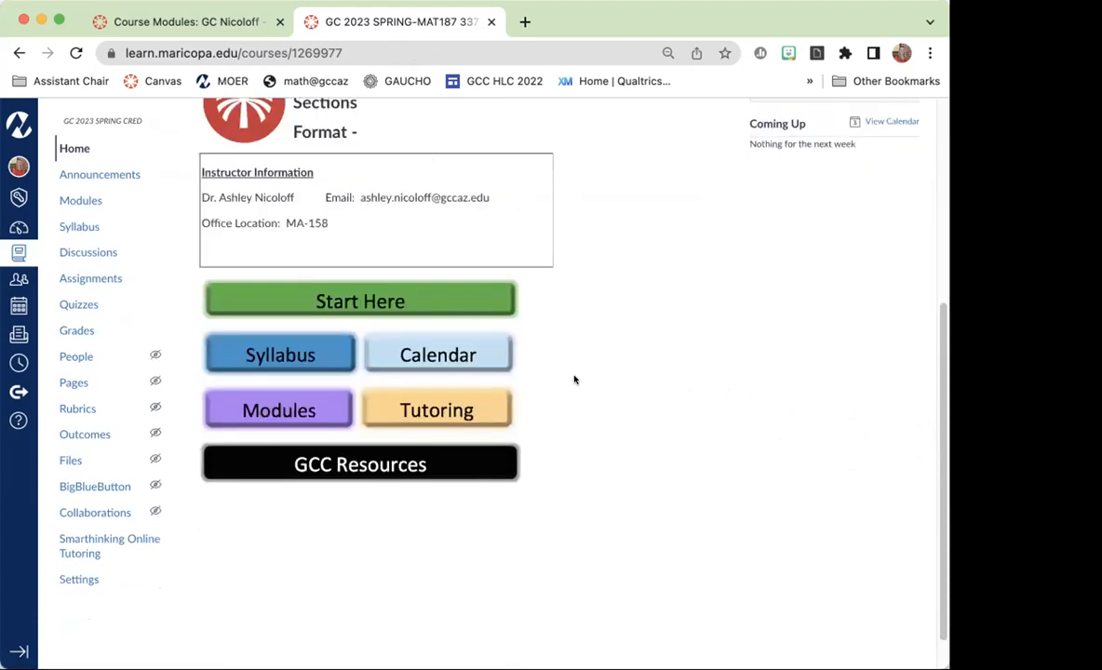
scroll(574, 376, "up", 5)
scroll(574, 378, "up", 3)
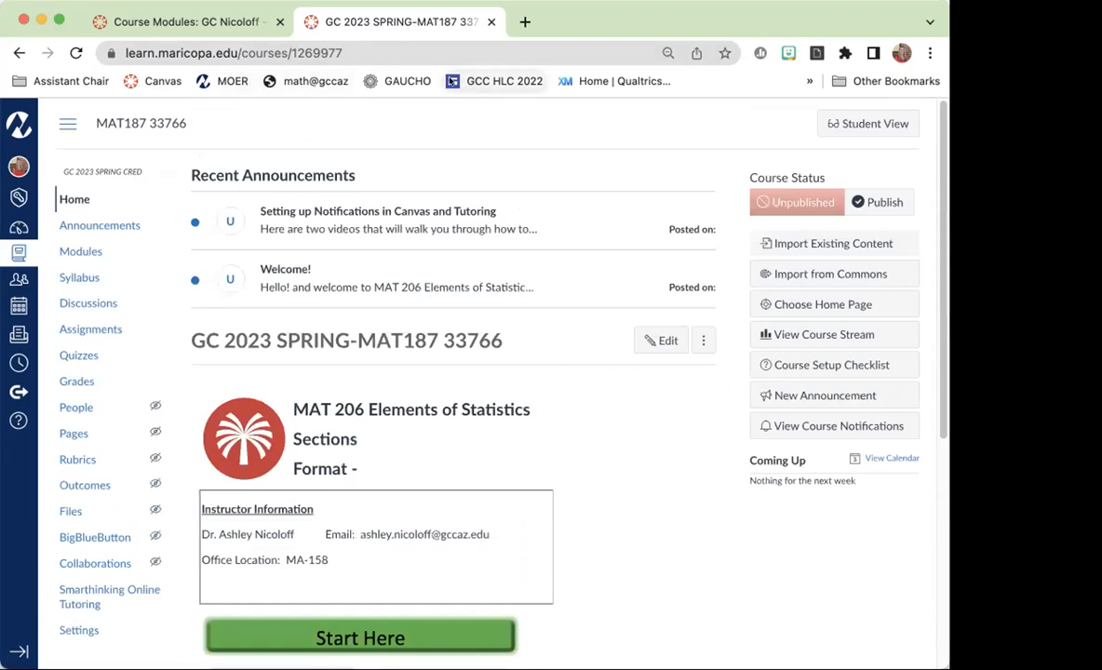
Open the MAT206 Sandbox home page and compare it with the MAT187 33766 home page.
left_click(234, 34)
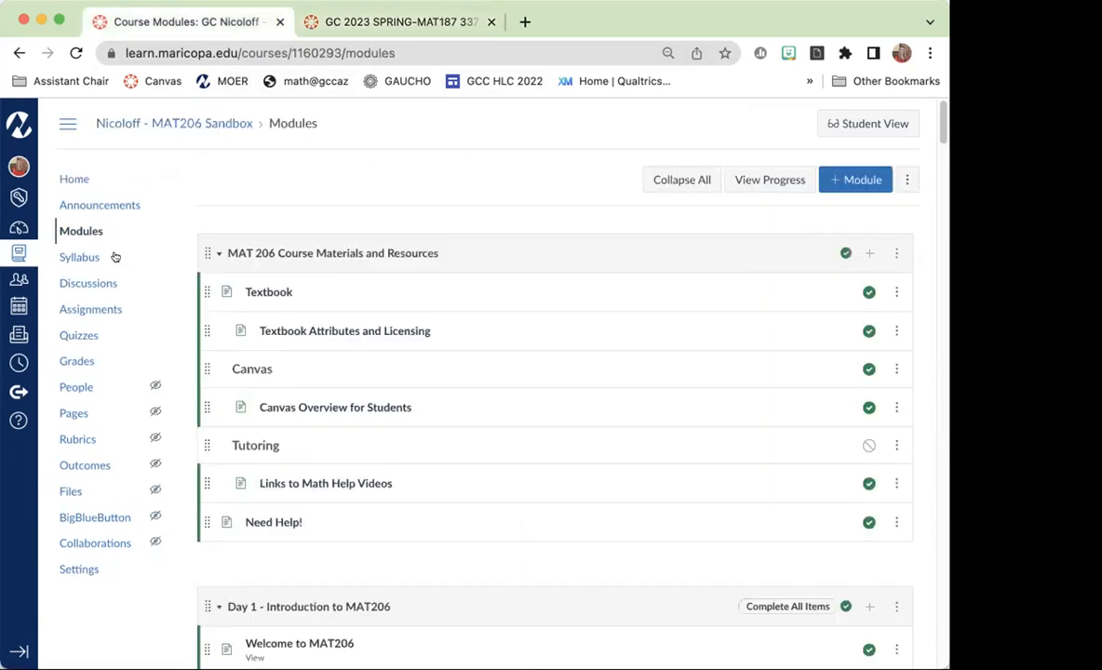
left_click(73, 179)
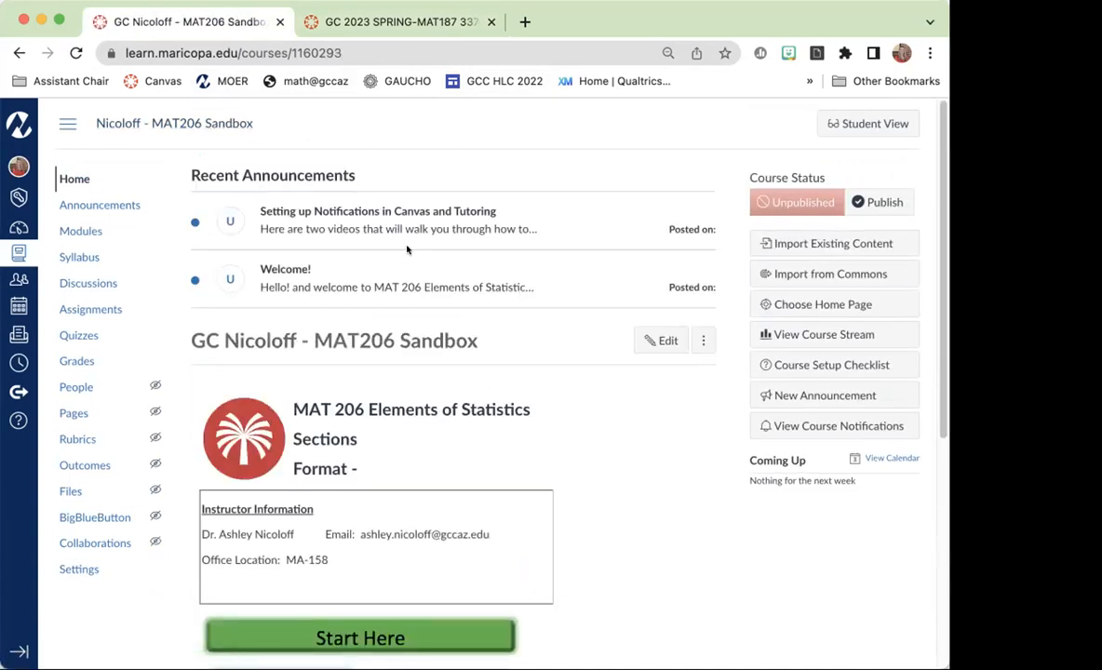
left_click(387, 20)
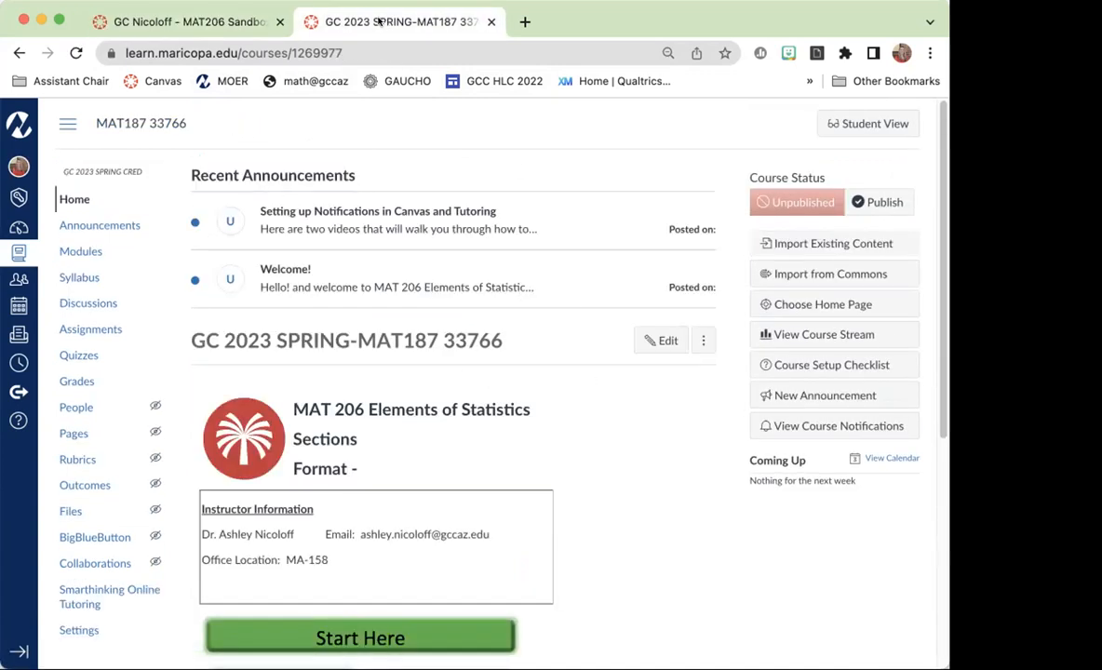
left_click(214, 20)
left_click(374, 13)
left_click(221, 22)
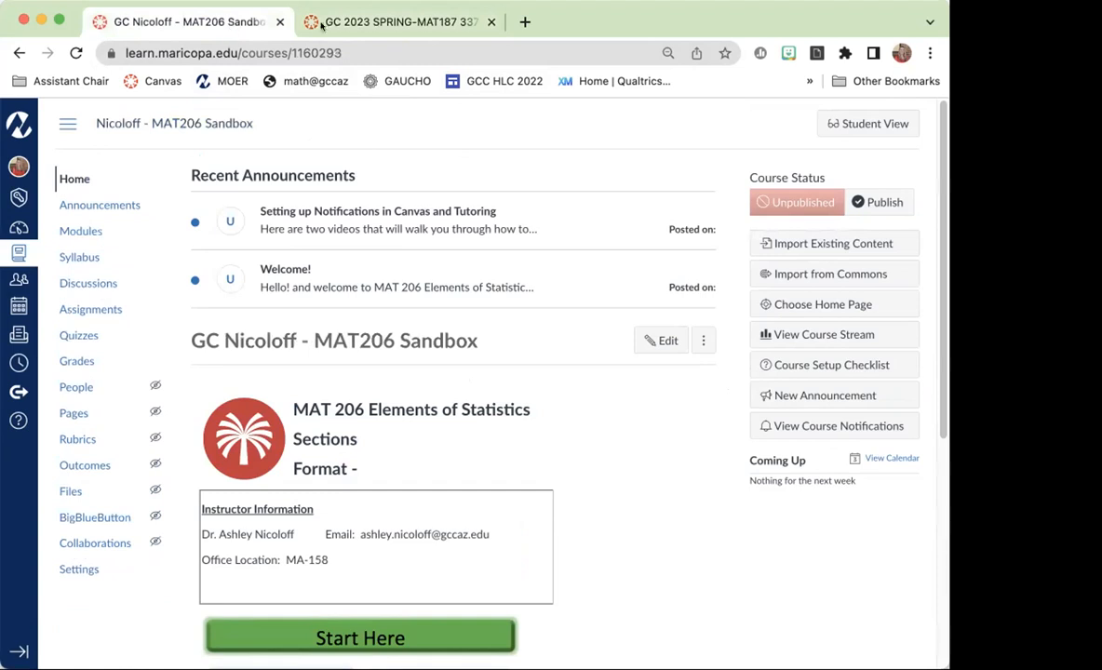
Open the Chapter 1 Homework assignment from the modules of the MAT187 33766 course.
left_click(406, 22)
left_click(67, 249)
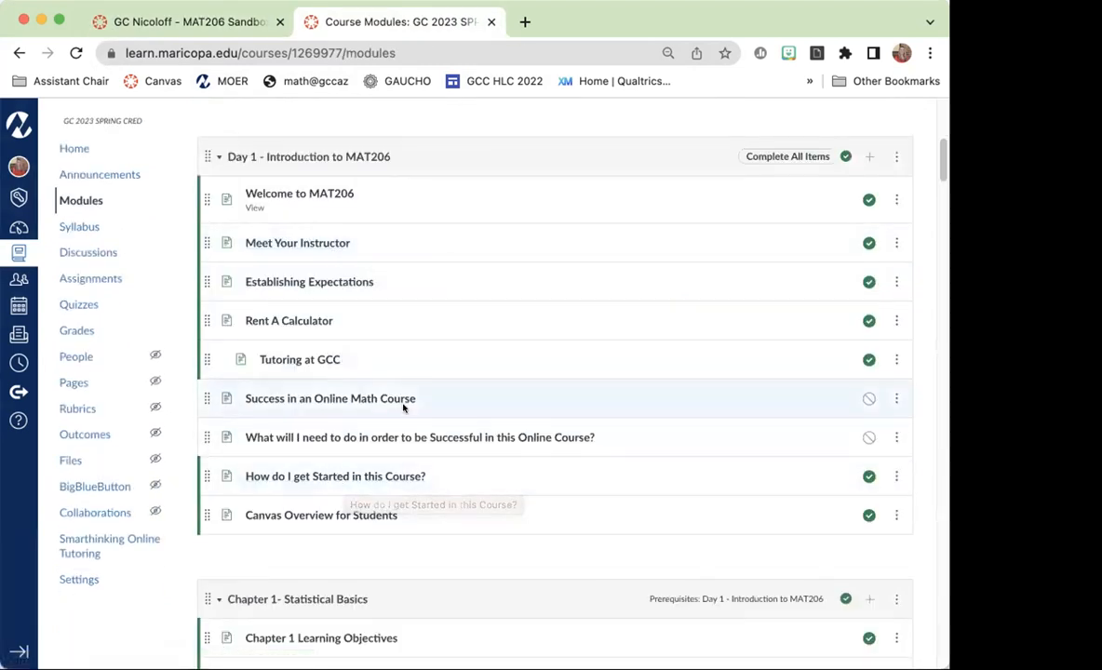
scroll(403, 407, "down", 3)
scroll(403, 408, "down", 1)
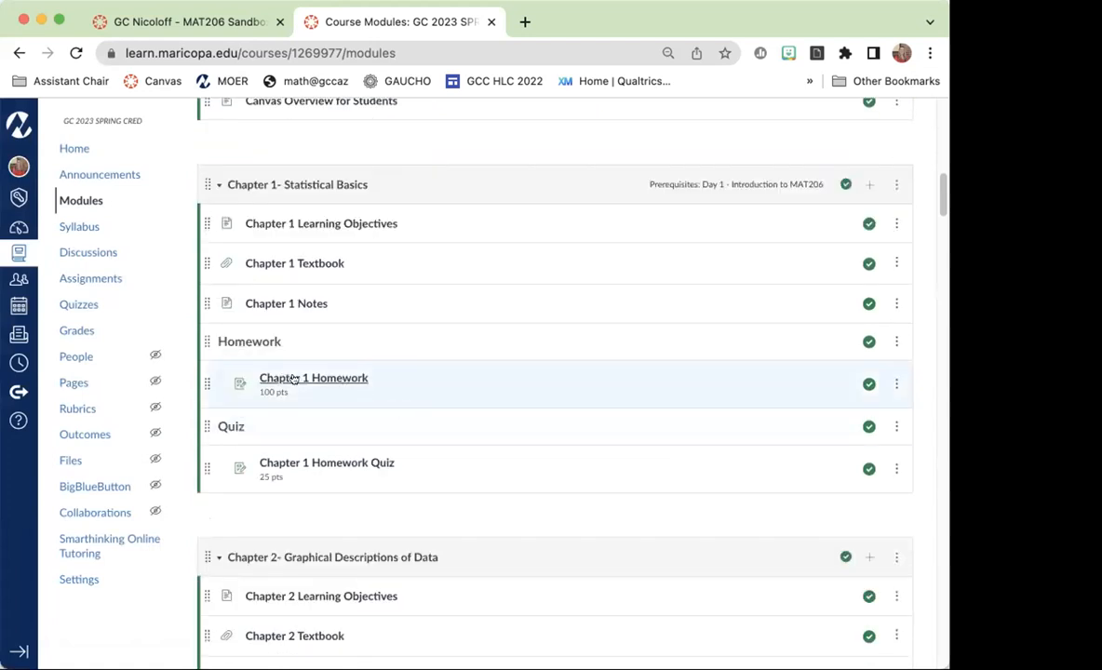
left_click(311, 378)
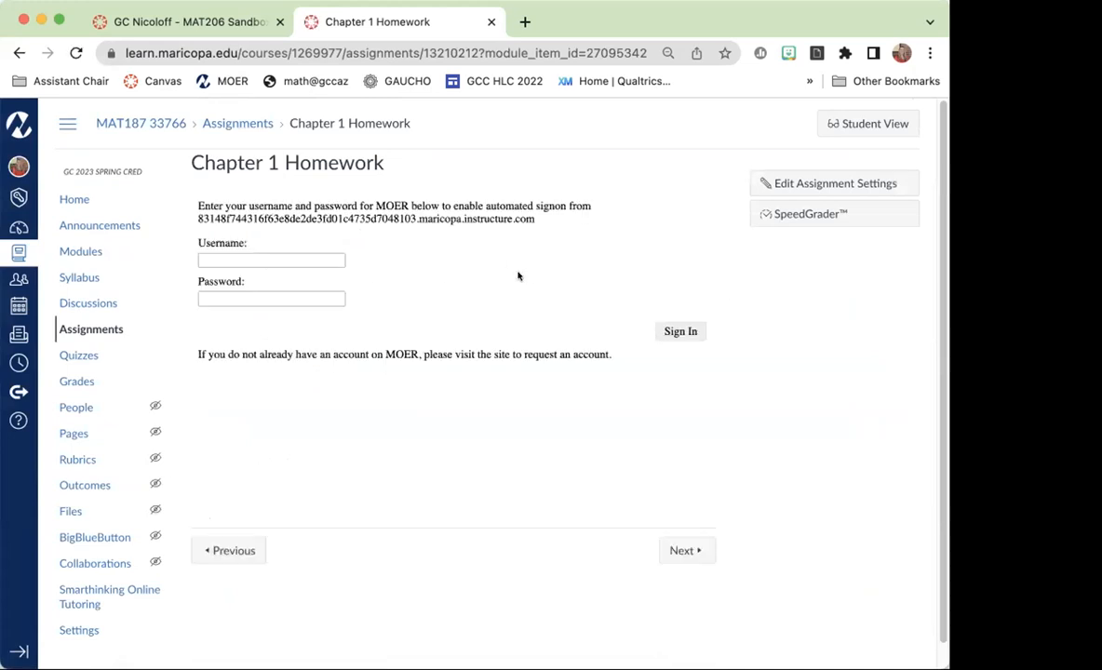
Sign in to MOER from the Chapter 1 Homework assignment with the account username and password.
left_click(235, 260)
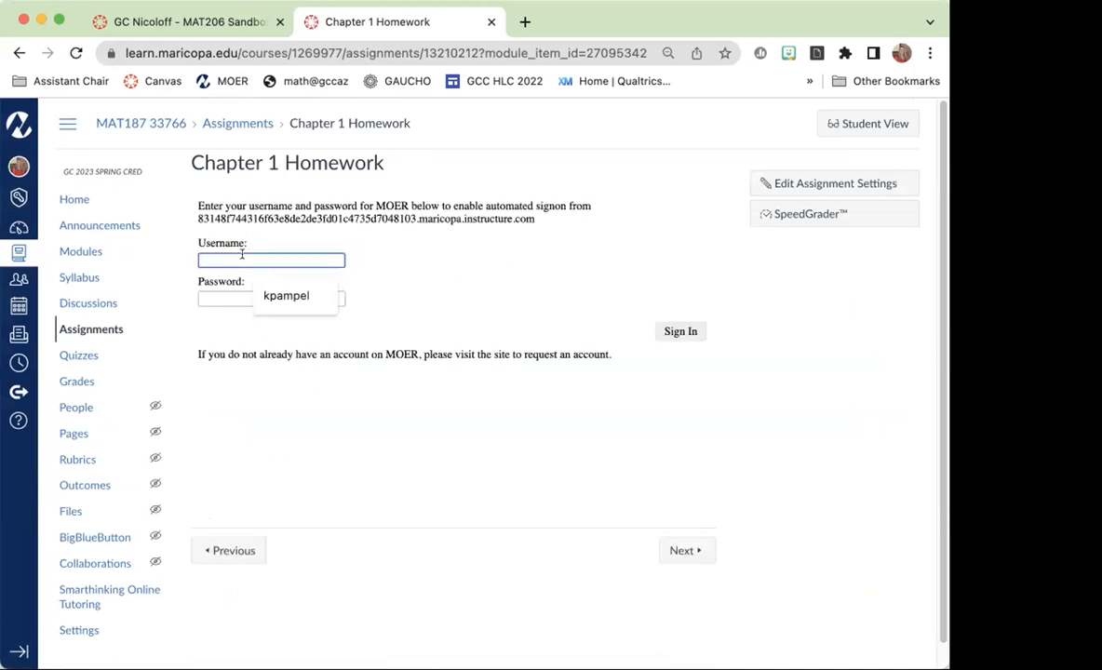
left_click(235, 290)
left_click(234, 294)
type("••")
key("BackSpace")
key("BackSpace")
type("•••••••••••")
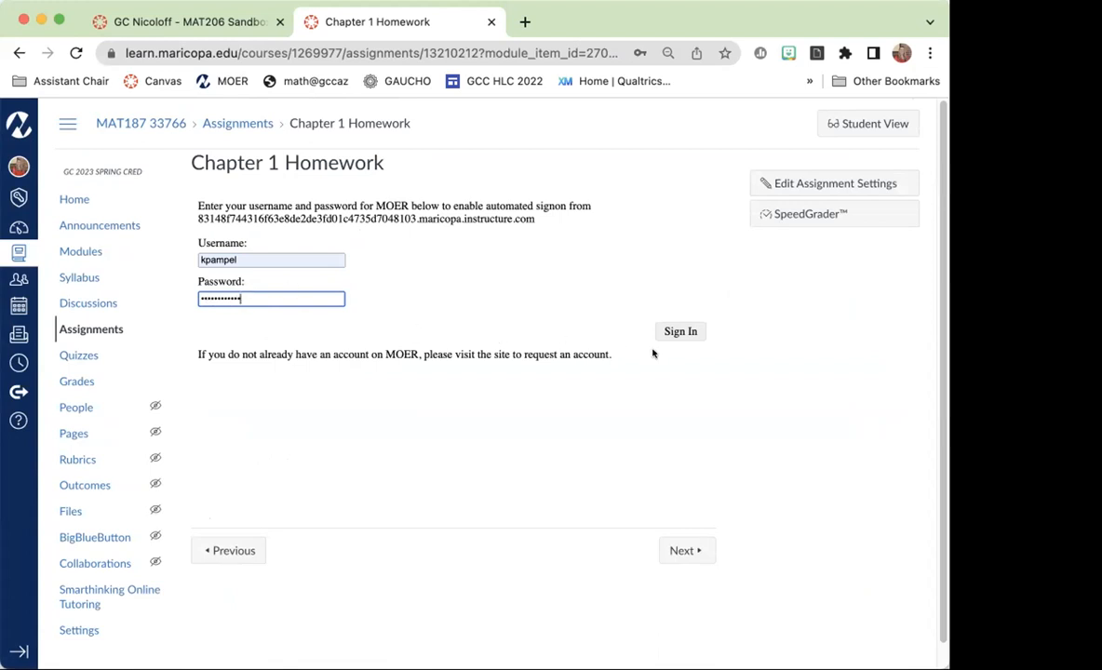
left_click(680, 331)
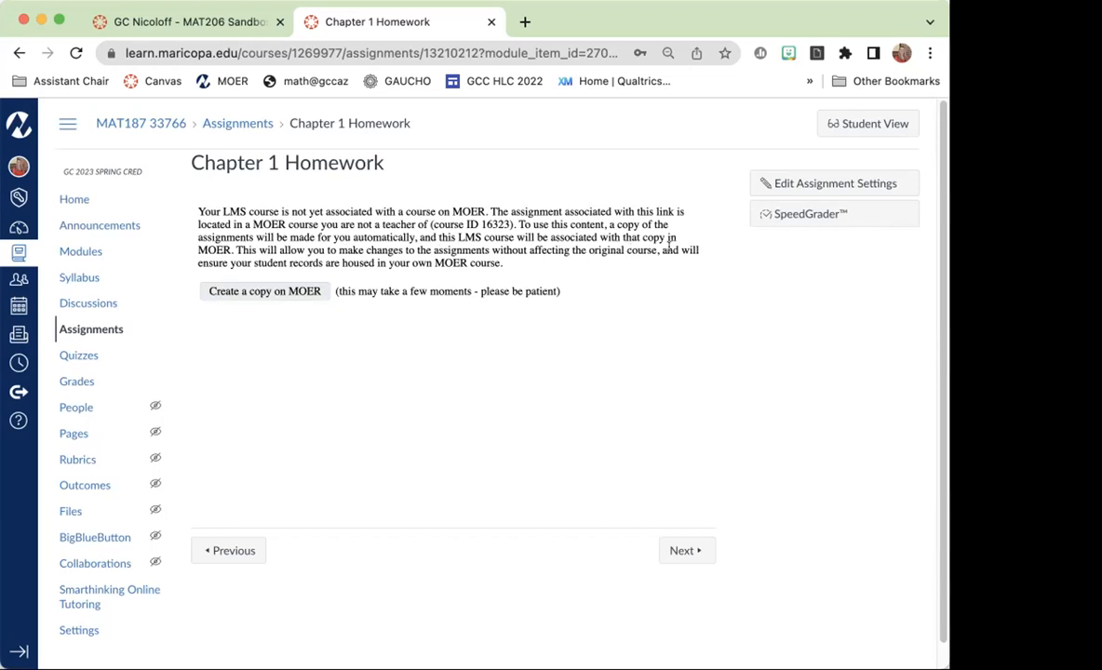
Create a copy of the course on MOER and look through the teacher preview of the Chapter 1 Homework questions.
left_click(278, 292)
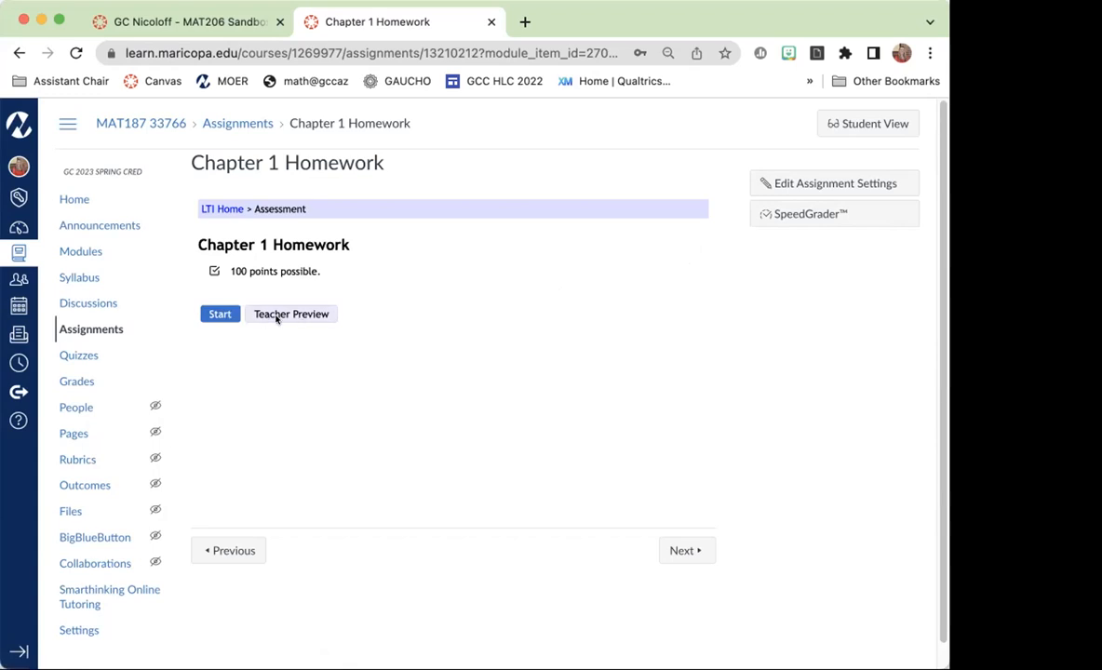
left_click(292, 314)
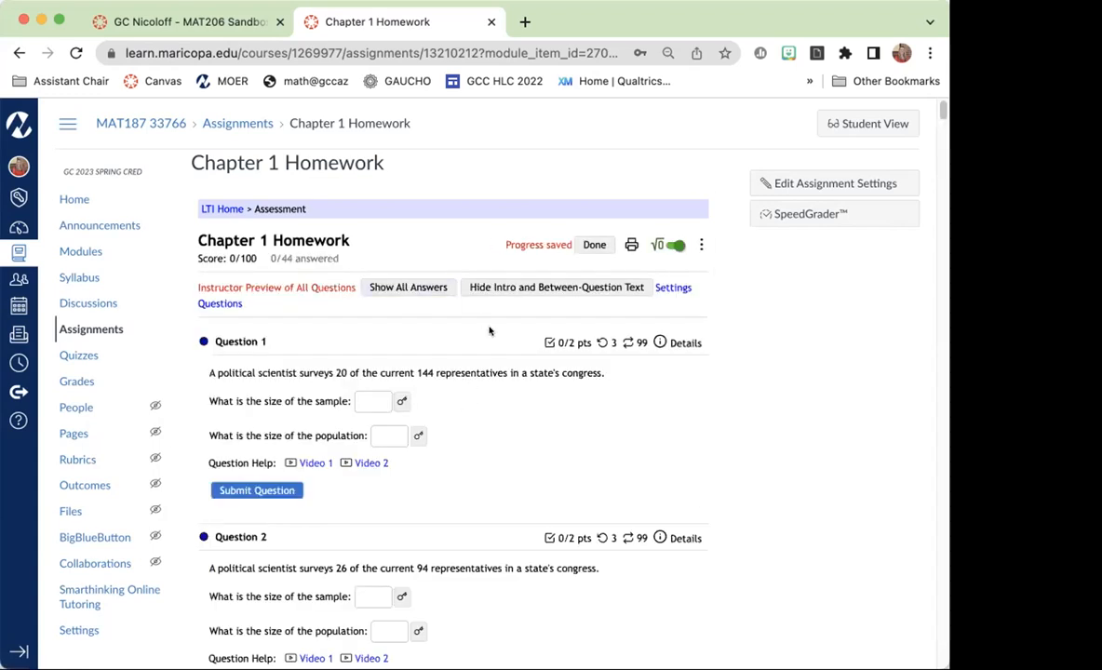
scroll(546, 457, "down", 10)
scroll(547, 456, "down", 5)
scroll(546, 454, "up", 15)
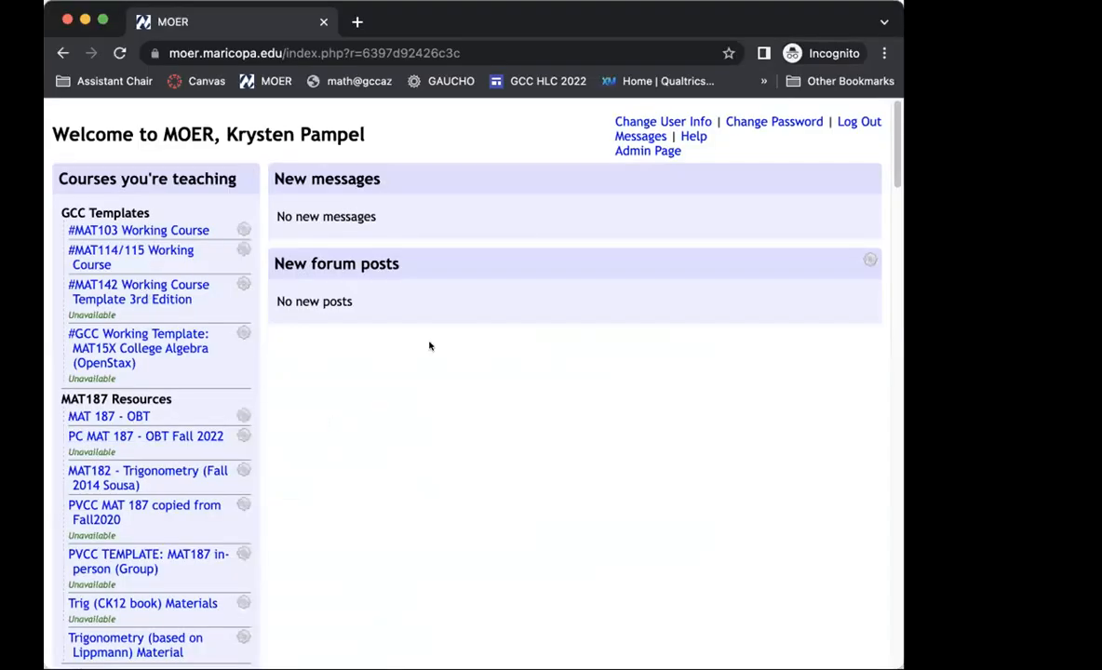
Switch to the MOER site and open the MAT187 33766 course among the courses being taught.
scroll(361, 402, "down", 1)
scroll(361, 402, "down", 20)
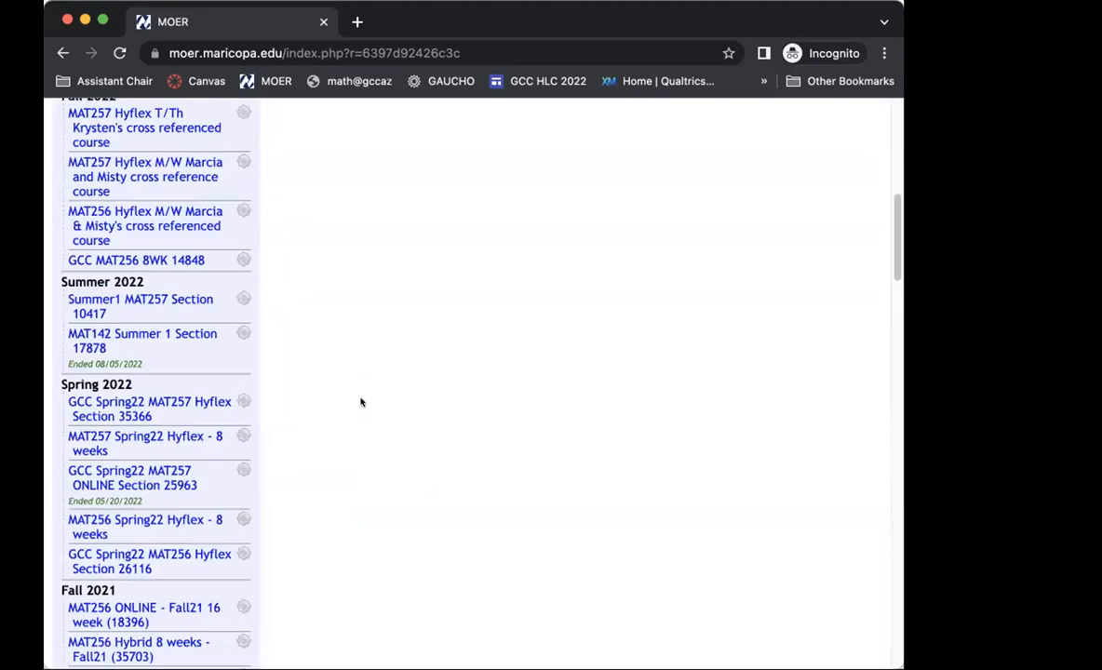
scroll(361, 402, "down", 5)
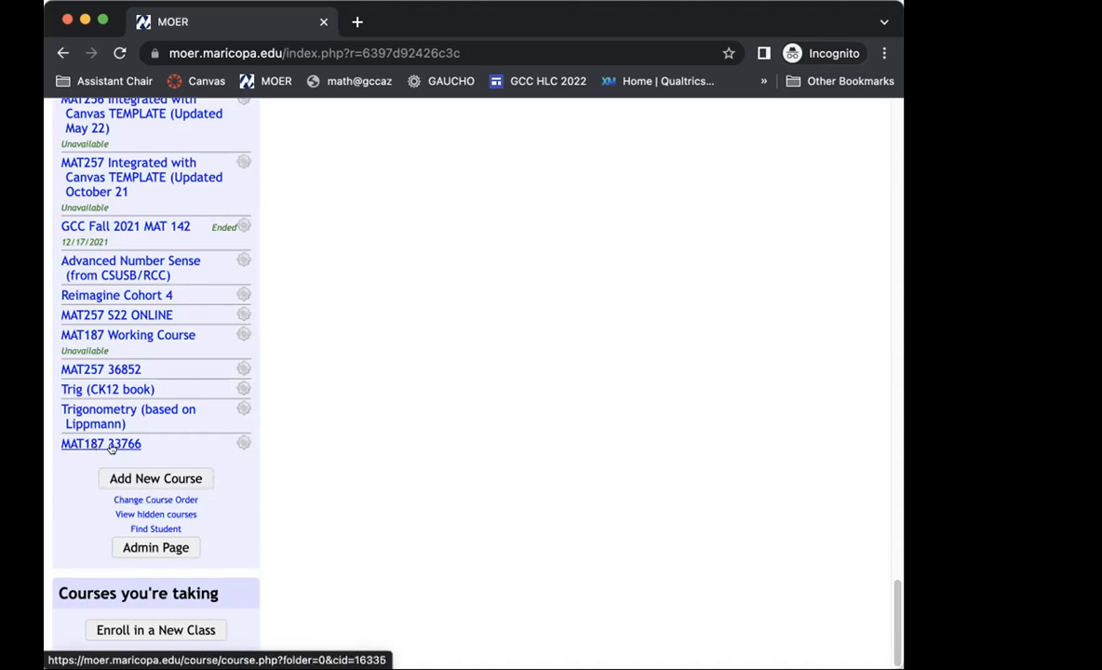
left_click(110, 443)
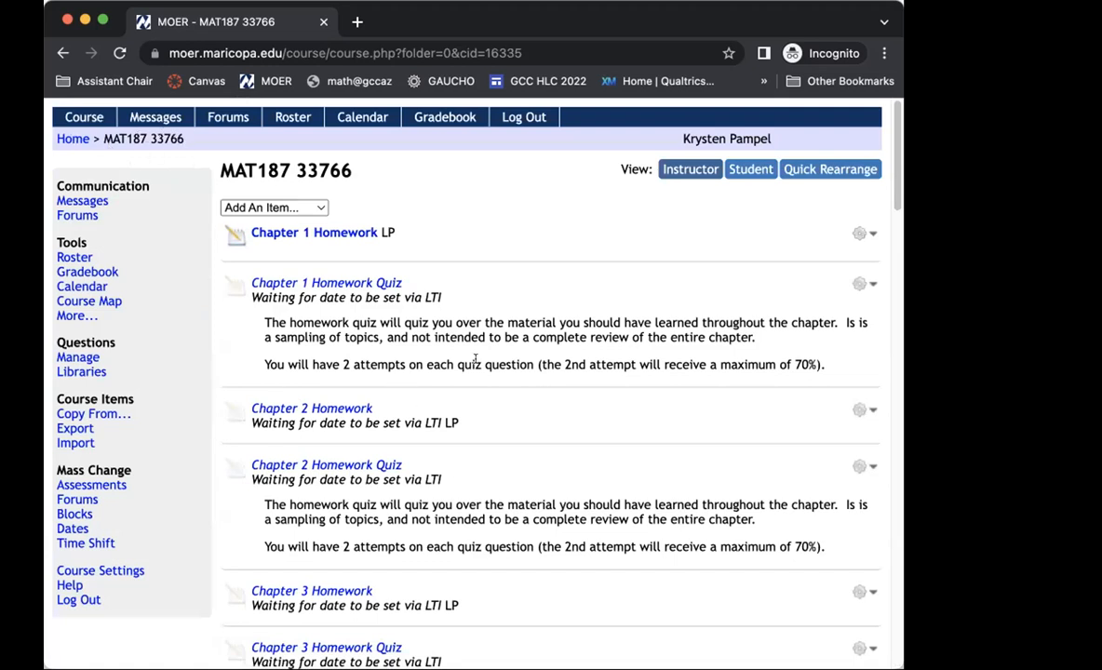
Look over the copied homework, quizzes and exams in the MOER course and show its LMS Integration (LTI) settings.
scroll(483, 358, "down", 1)
scroll(484, 358, "down", 20)
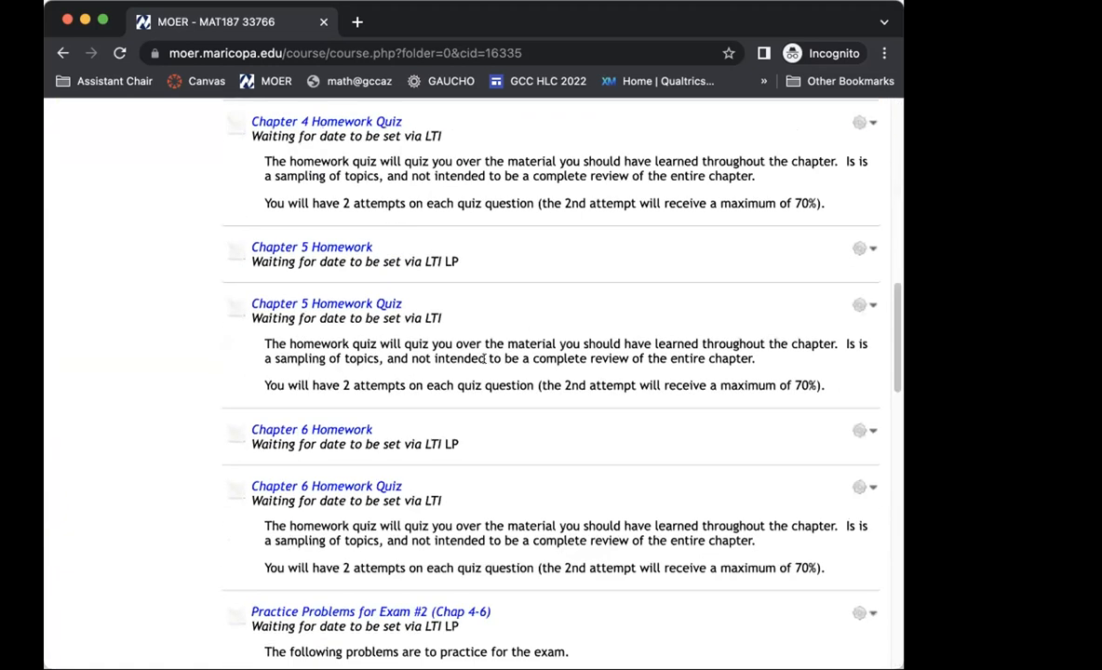
scroll(484, 358, "down", 4)
scroll(484, 358, "up", 20)
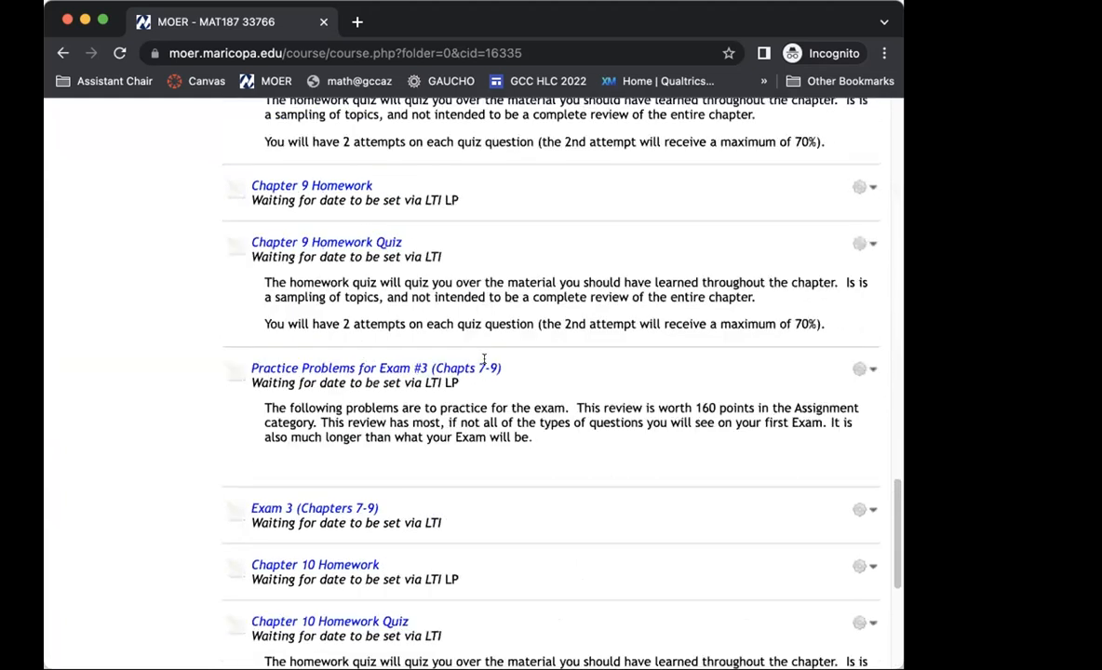
scroll(160, 558, "up", 3)
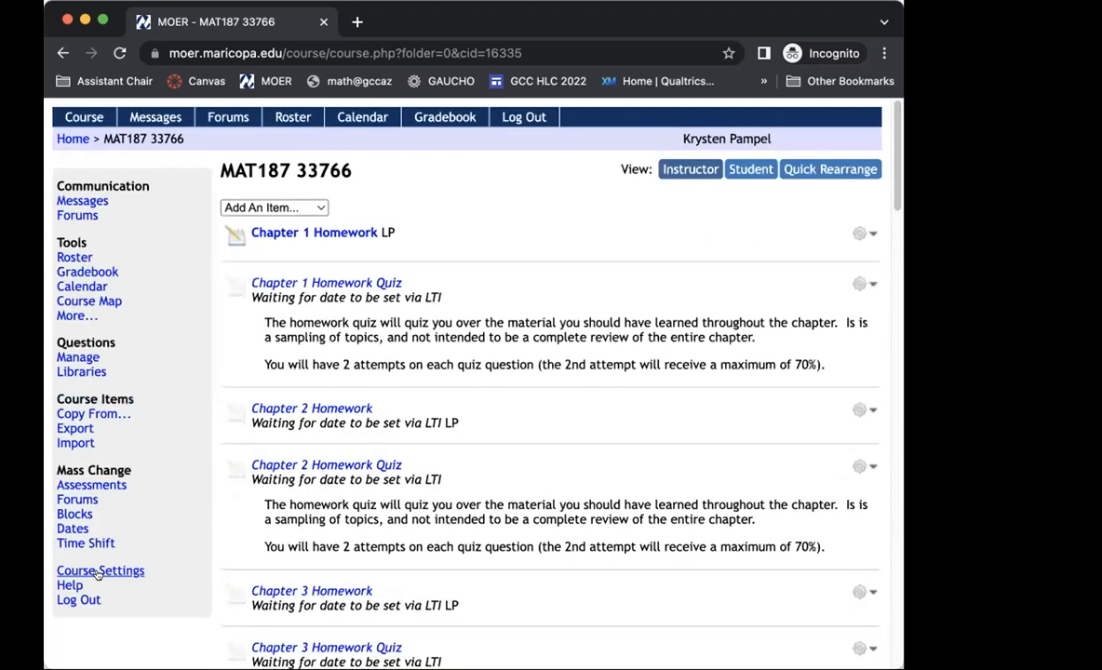
left_click(98, 569)
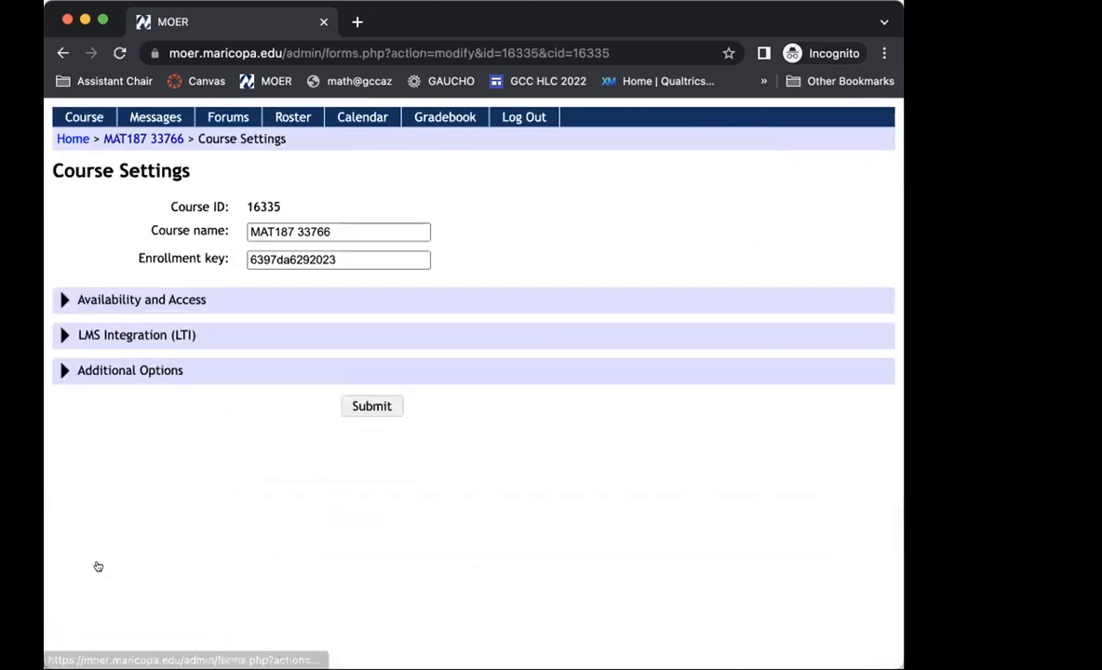
left_click(65, 335)
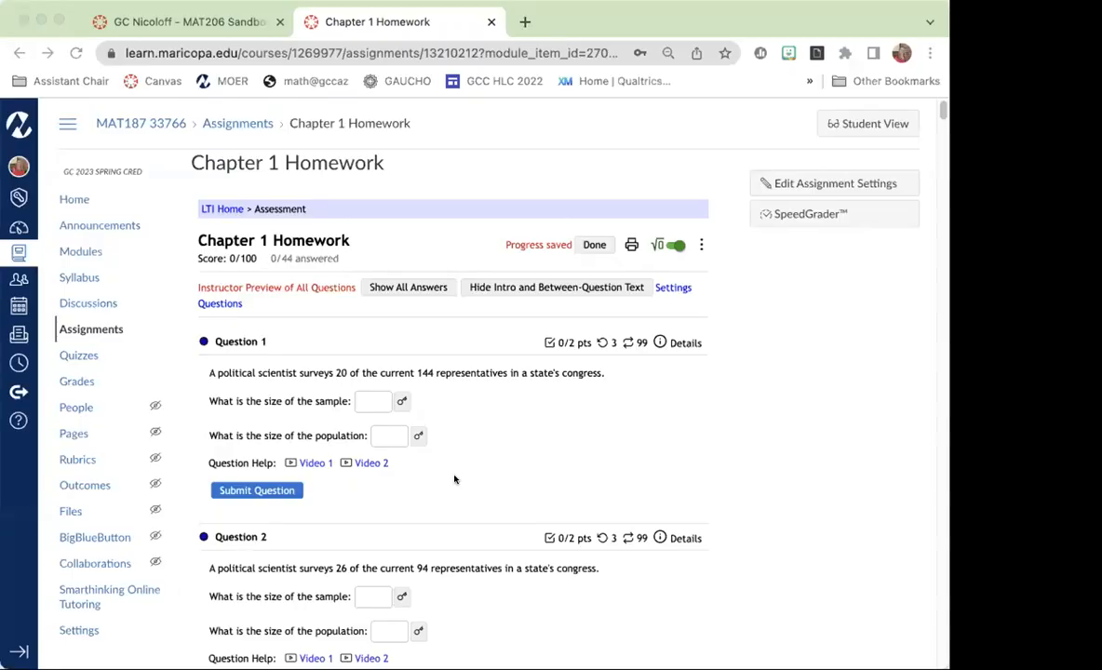
Switch to the MAT187 33766 Canvas course and open its MOER external app configuration for editing.
left_click(65, 631)
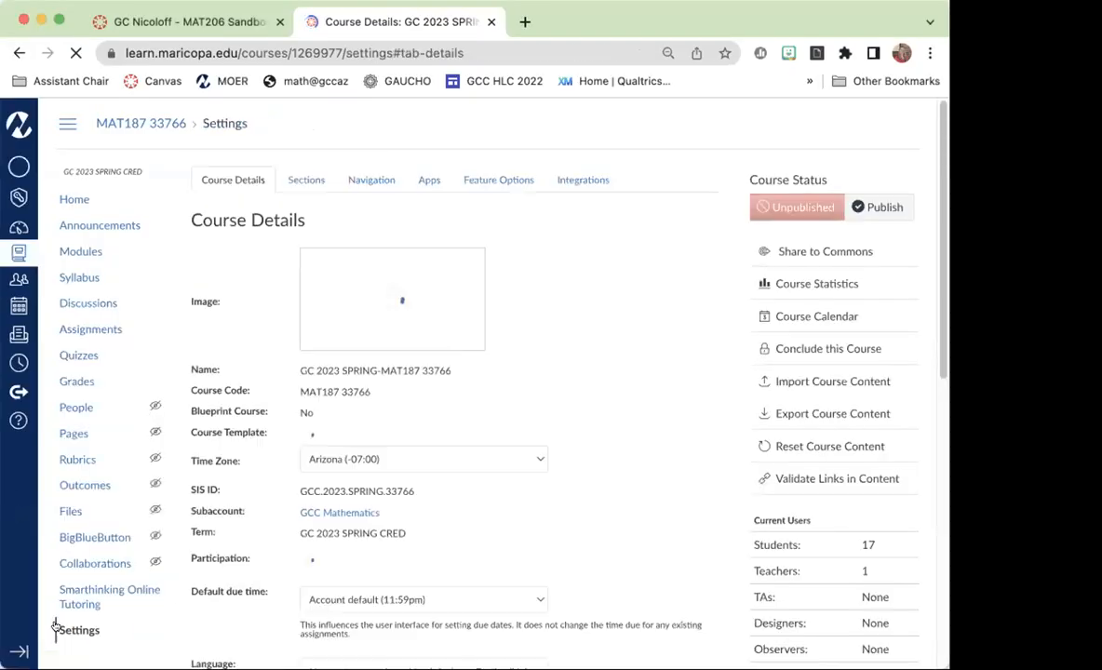
left_click(433, 179)
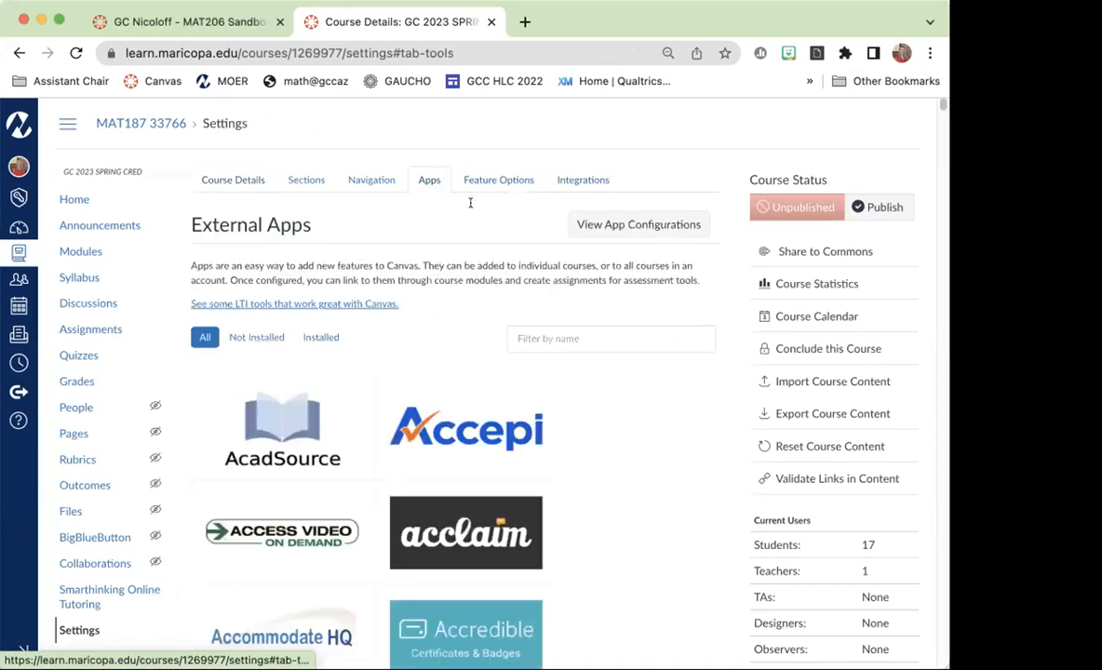
left_click(603, 225)
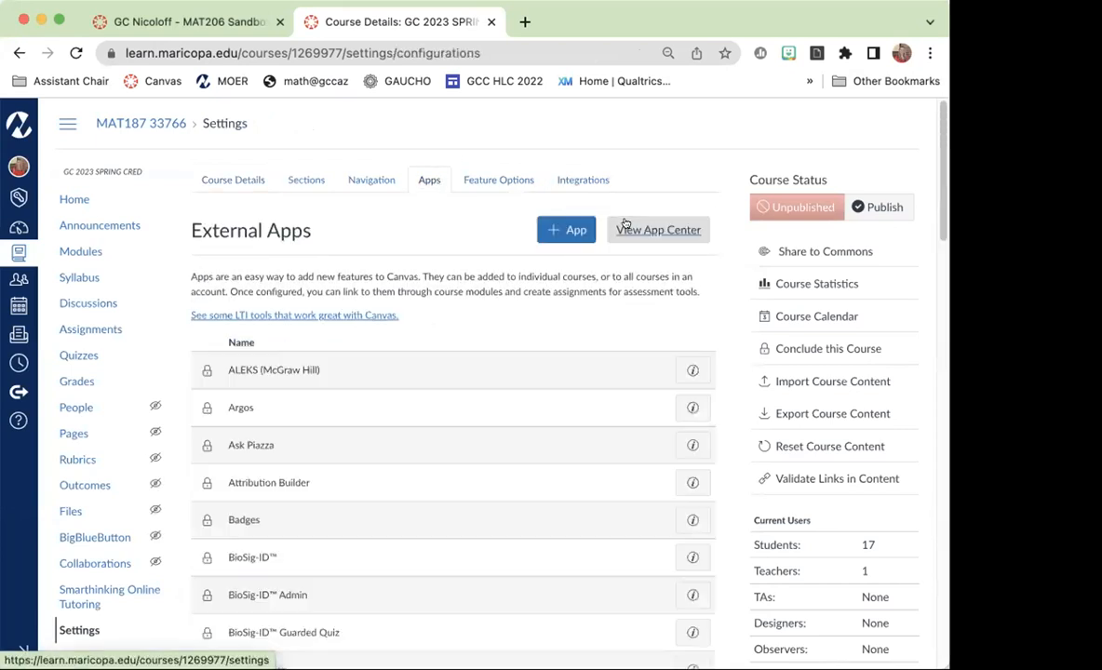
scroll(477, 337, "down", 10)
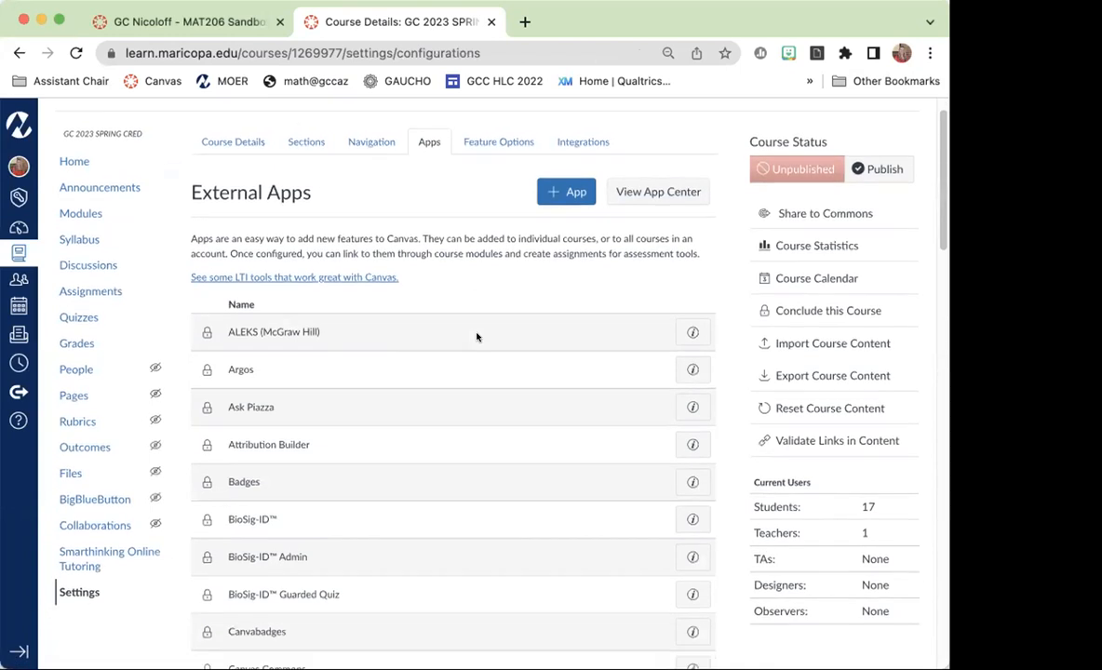
scroll(477, 337, "down", 10)
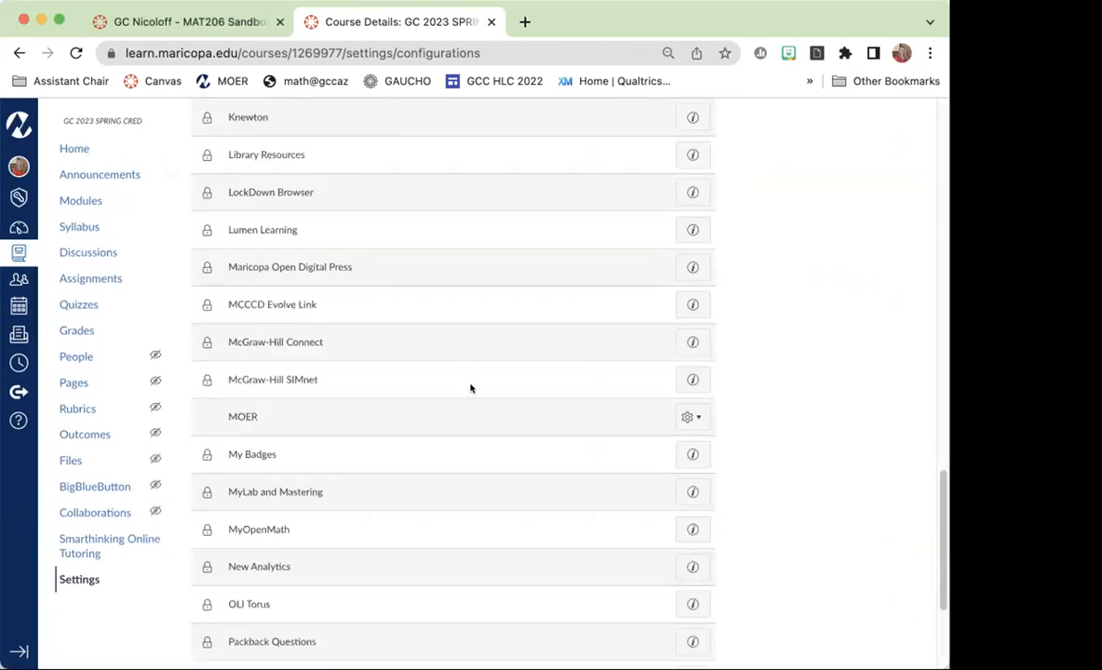
left_click(683, 418)
left_click(659, 455)
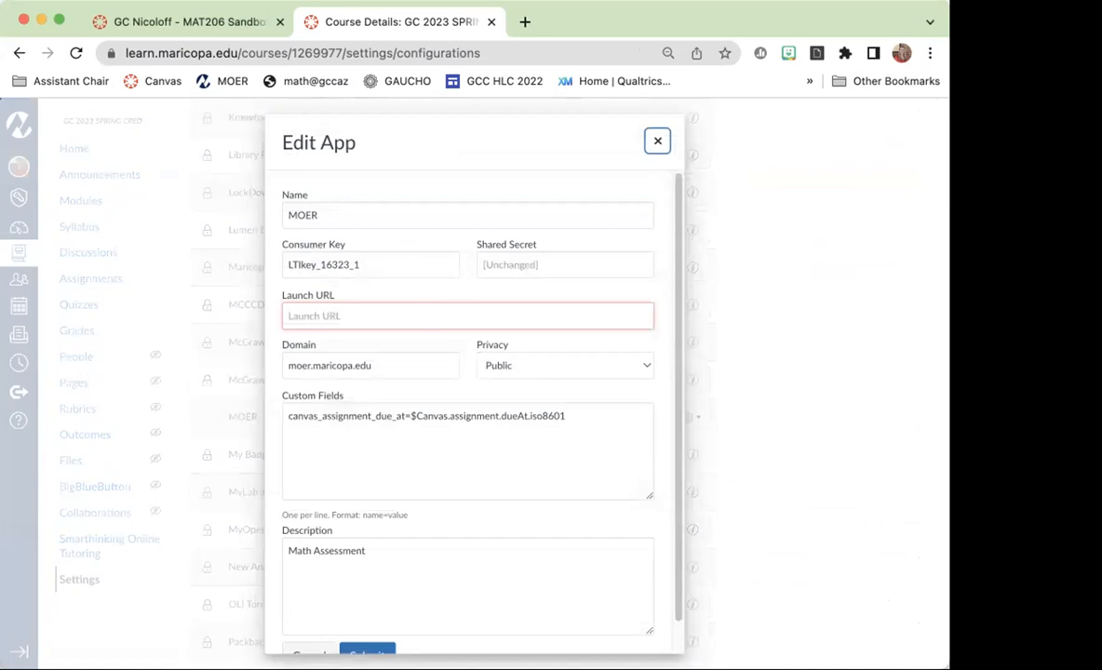
Replace the MOER app's consumer key and fill in its shared secret with the values copied from the MOER course settings.
key("super+Tab")
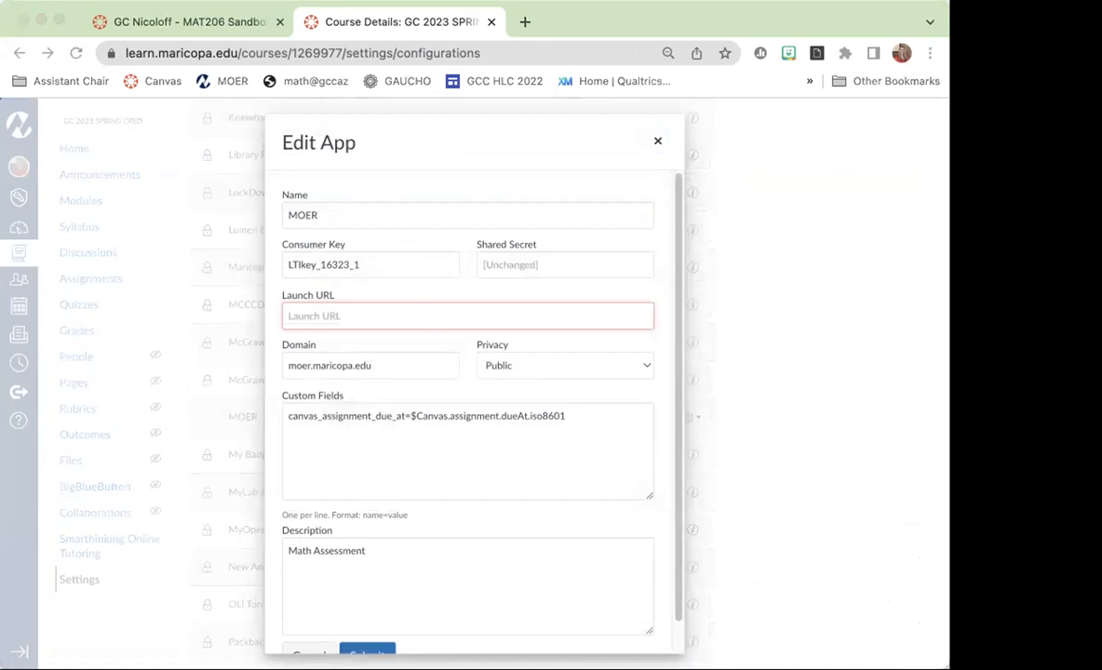
double_click(418, 263)
type("LTIkey_16335_1")
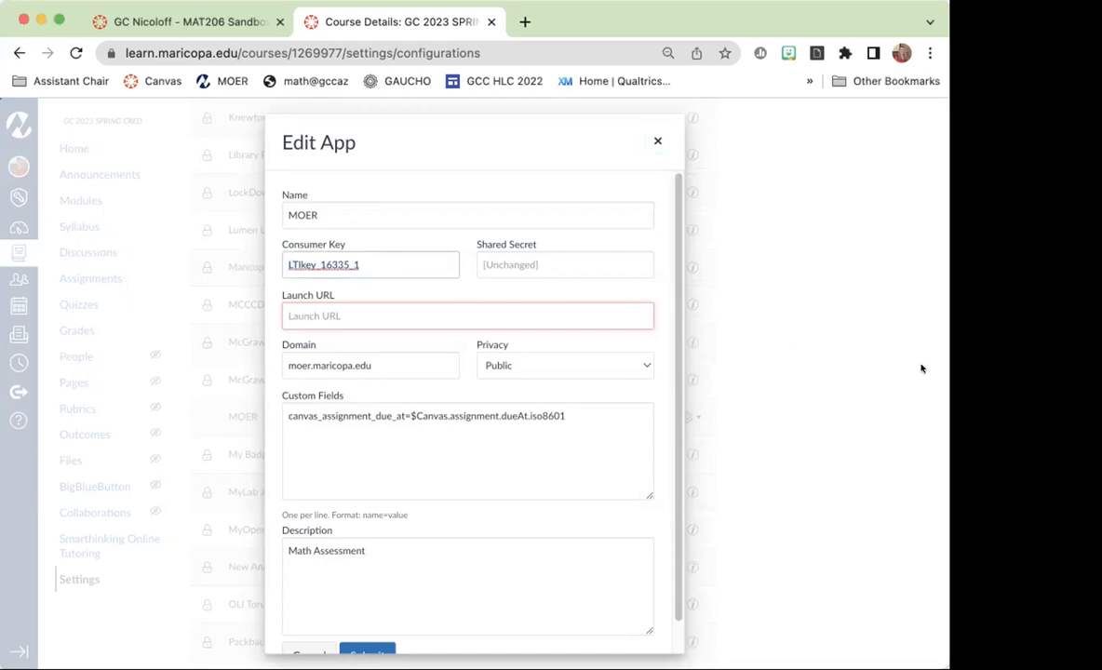
key("super+Tab")
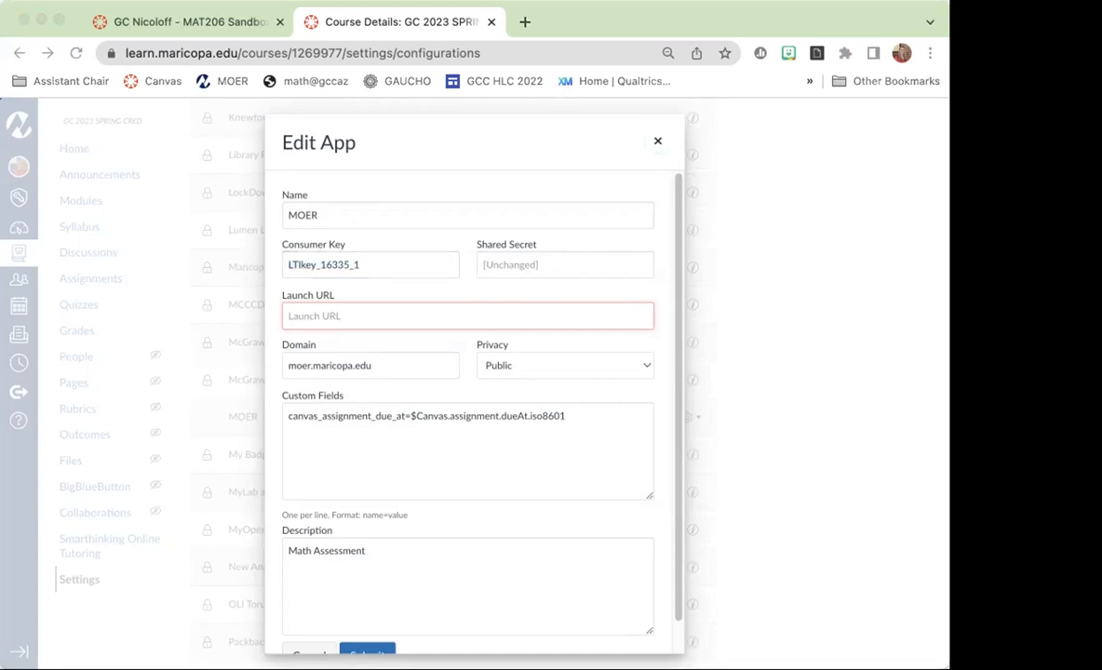
key("super+Tab")
key("super+v")
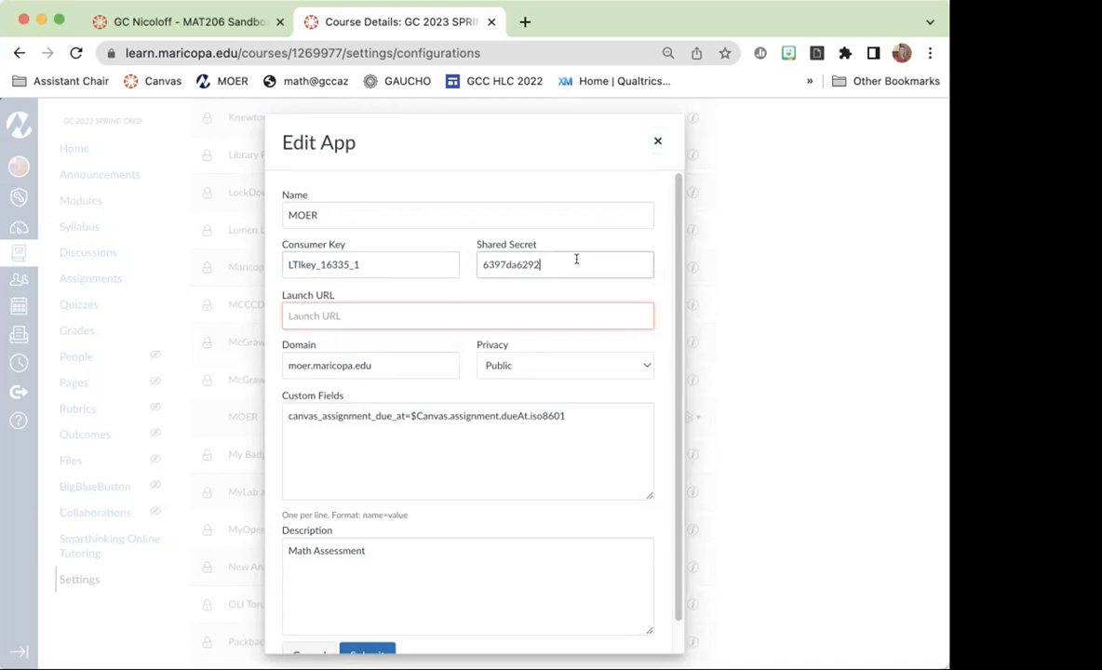
Set the MOER app's launch URL to moer.maricopa.edu and submit the configuration.
left_click(440, 317)
type("m")
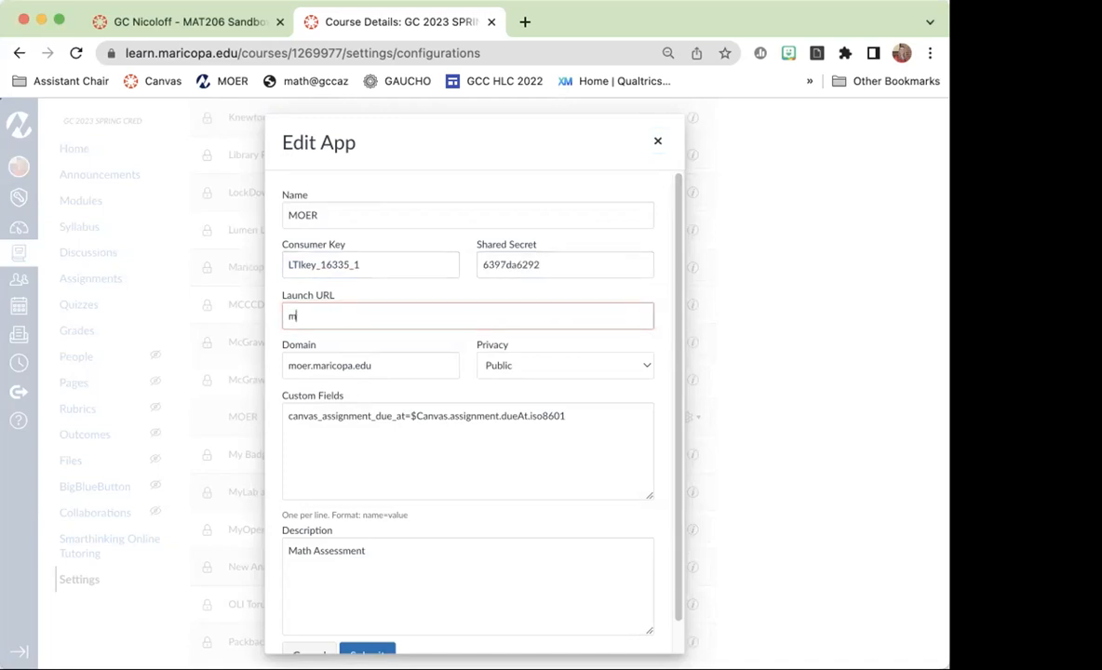
type("oer.maricopa.edu")
scroll(595, 381, "down", 1)
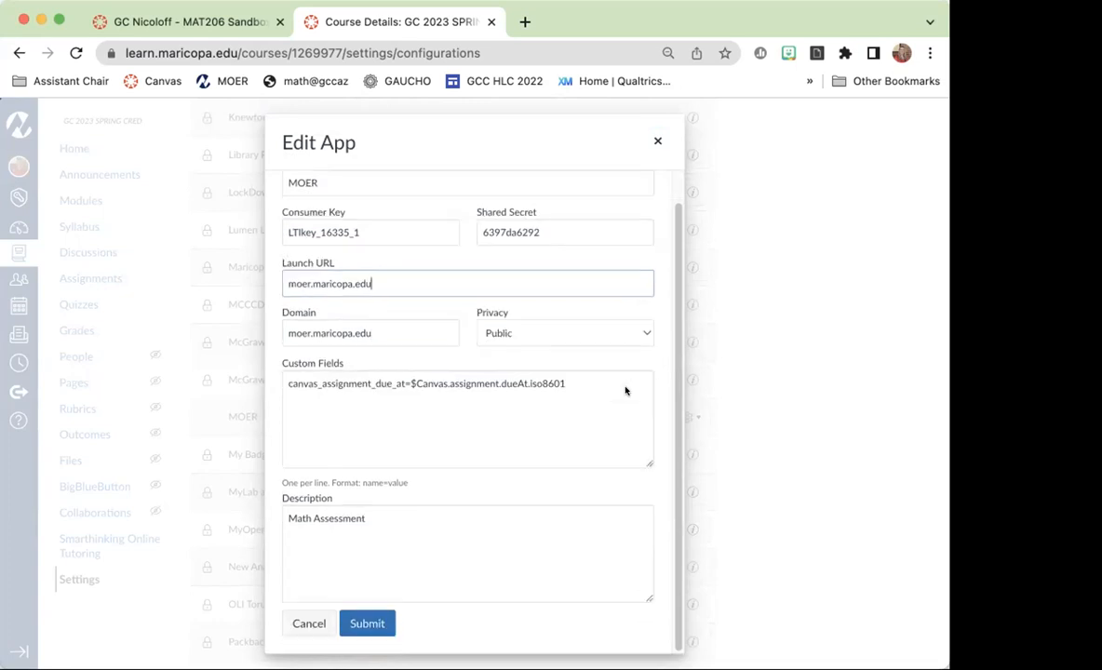
left_click(366, 623)
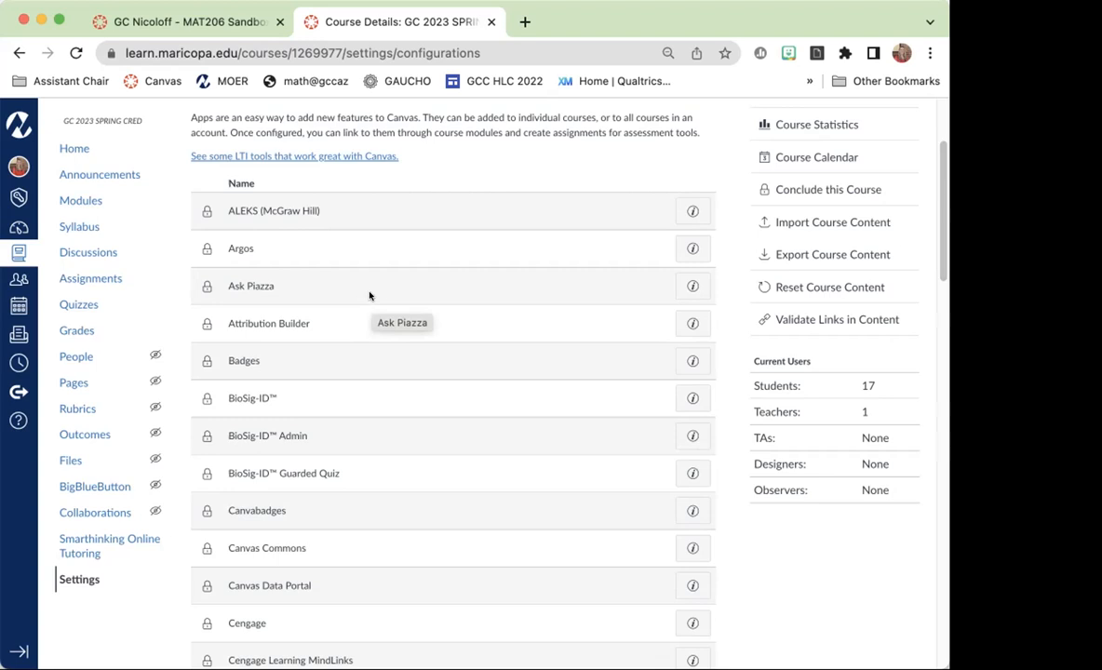
Reopen the Chapter 1 Homework assignment from the course modules.
scroll(377, 307, "up", 3)
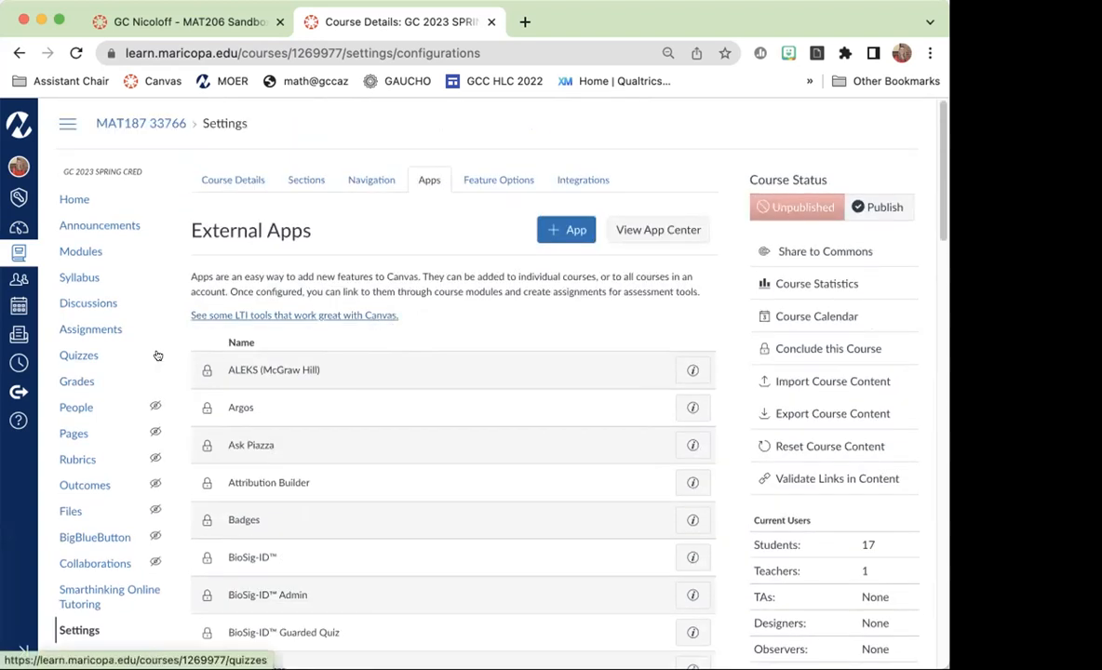
left_click(69, 252)
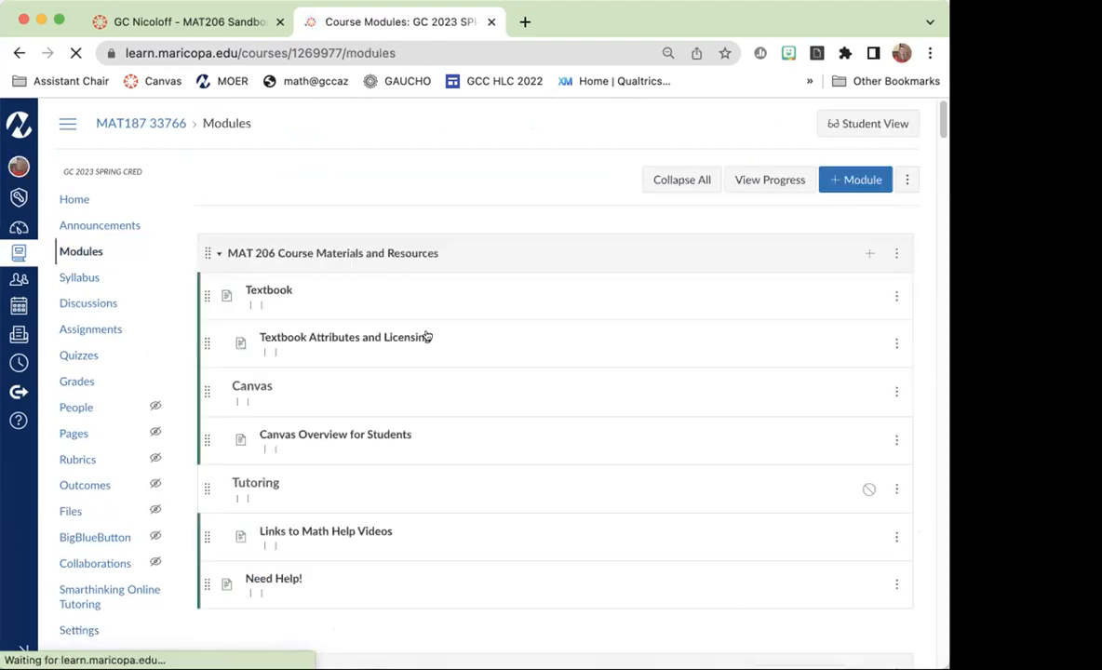
scroll(554, 347, "down", 10)
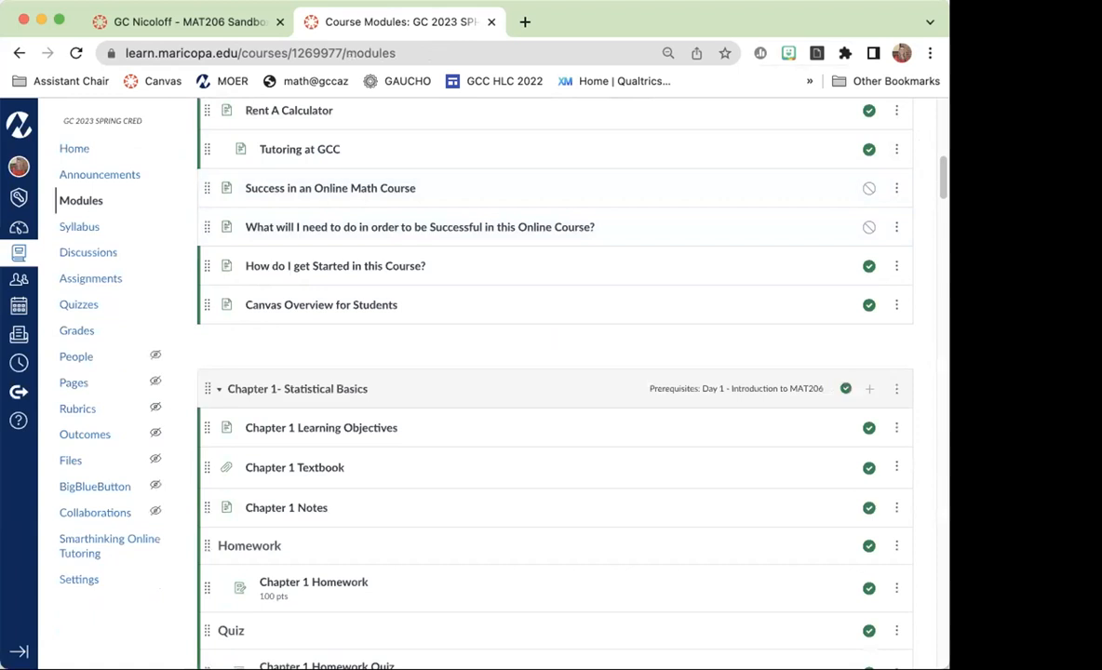
left_click(341, 583)
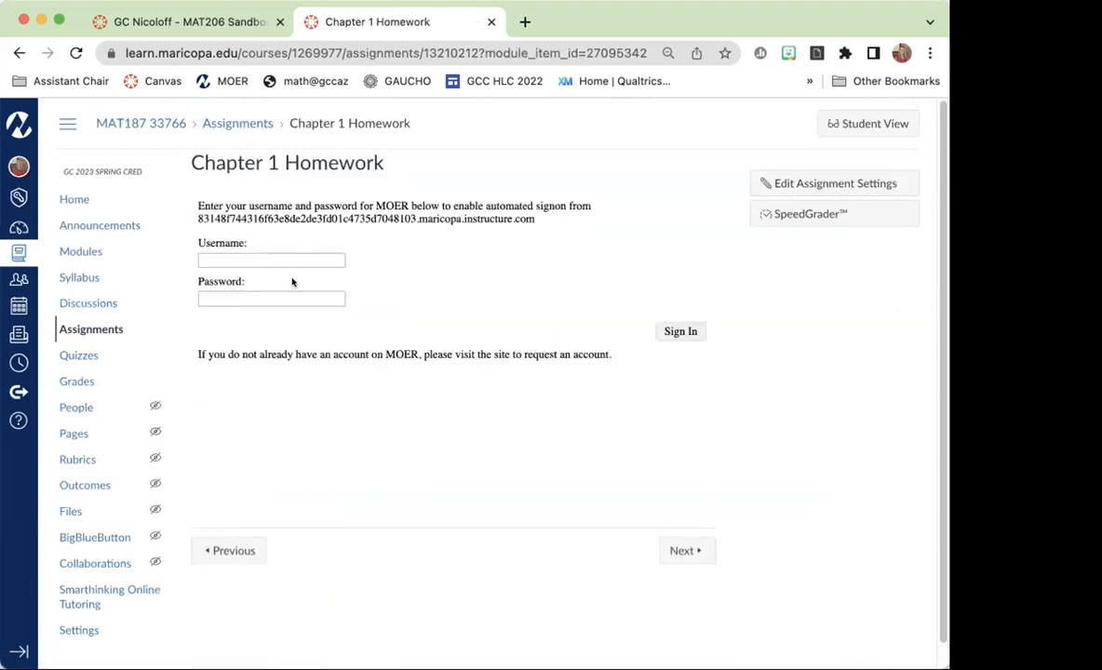
Sign in to MOER with the account username and password and show the advanced options for associating the course.
left_click(271, 260)
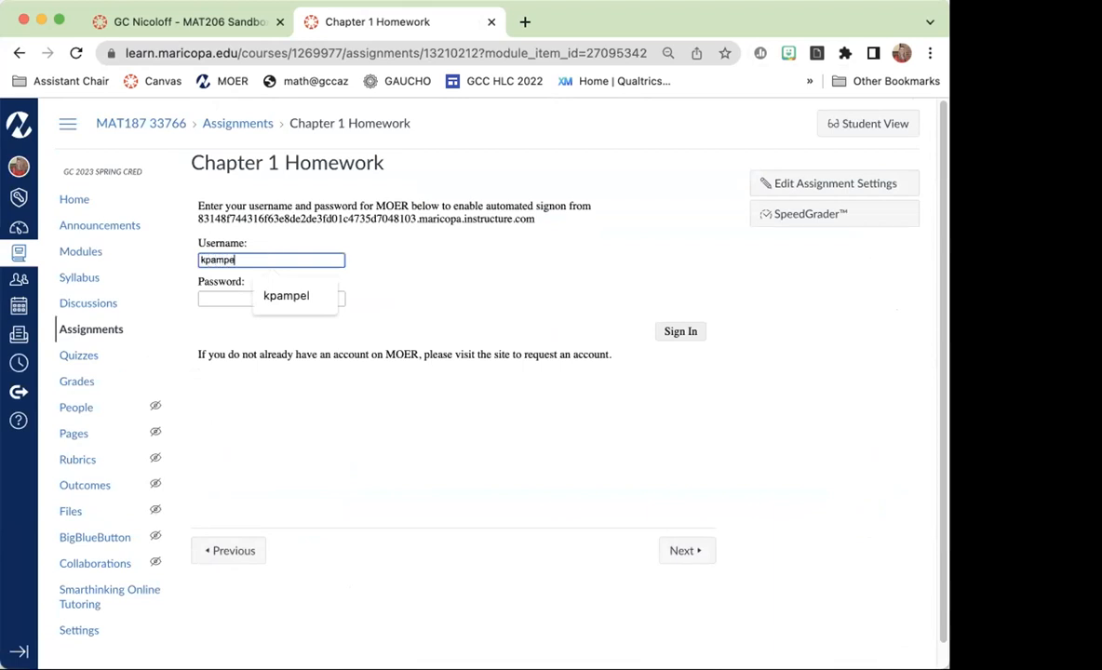
key("Tab")
type("*")
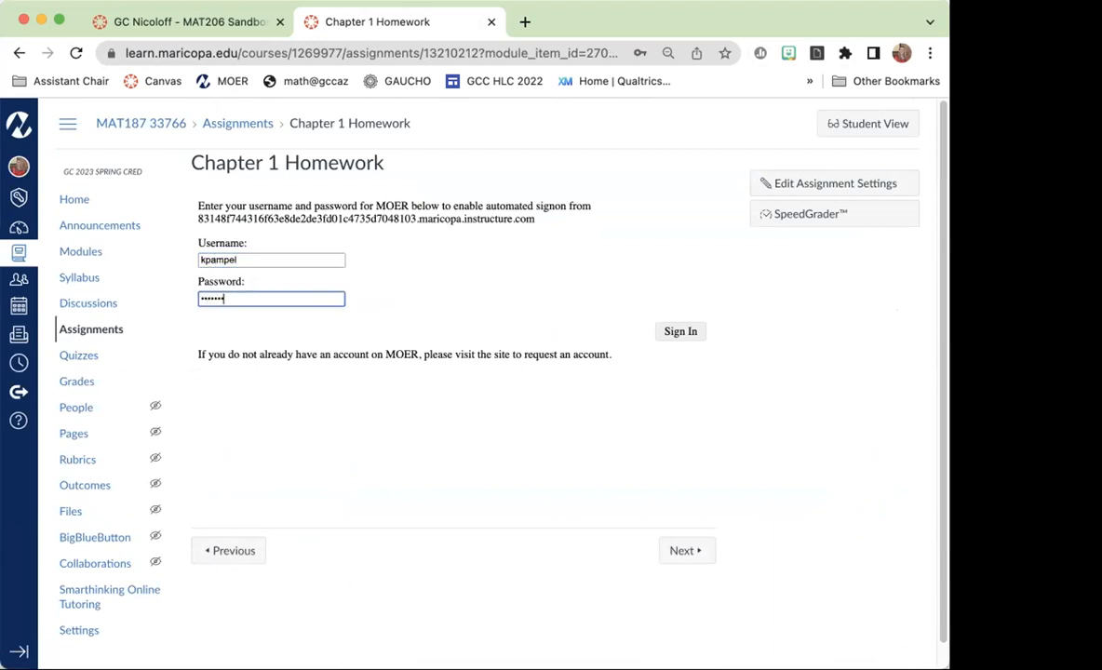
left_click(680, 331)
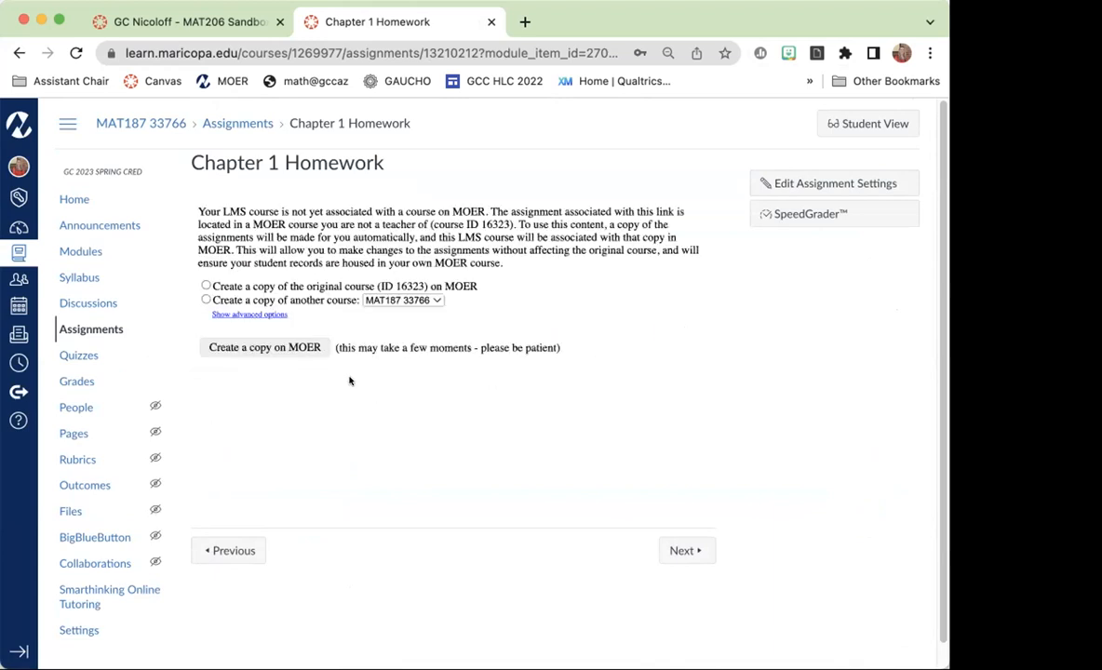
left_click(239, 314)
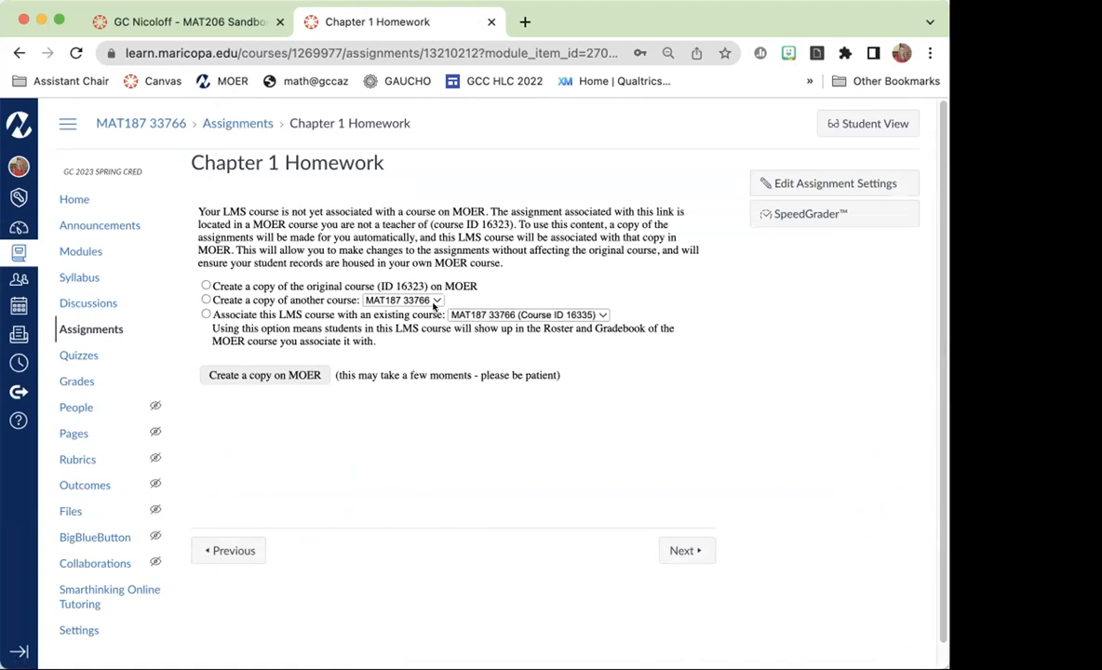
Associate the Canvas course with the existing MOER course MAT187 33766 (Course ID 16335) and preview the Chapter 1 Homework questions as a teacher.
left_click(205, 313)
left_click(291, 375)
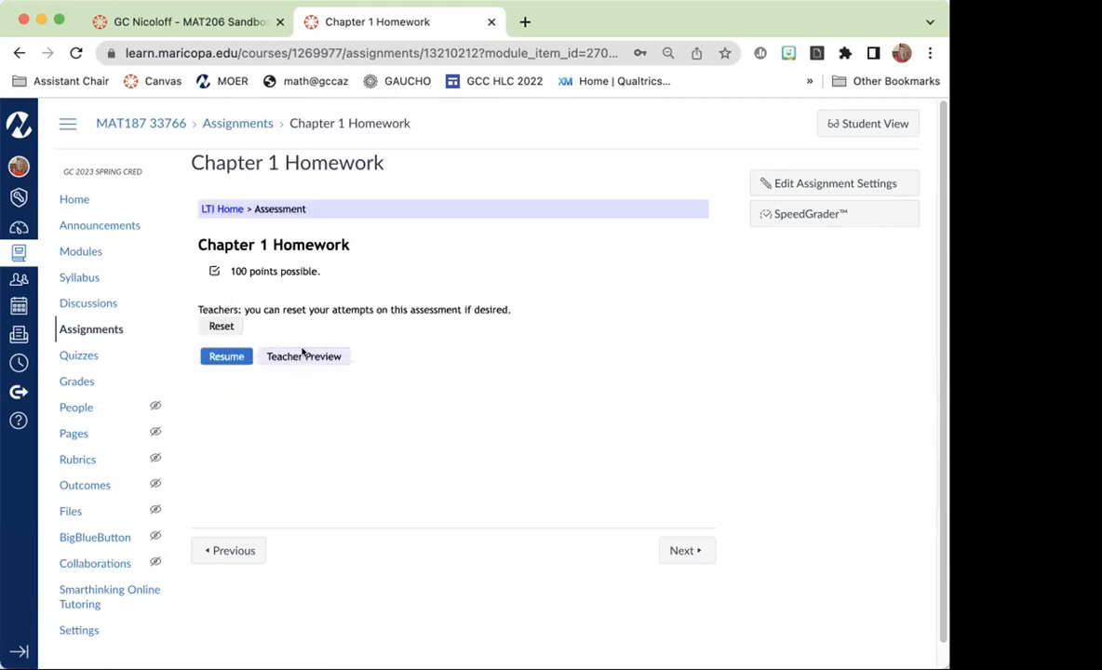
left_click(314, 354)
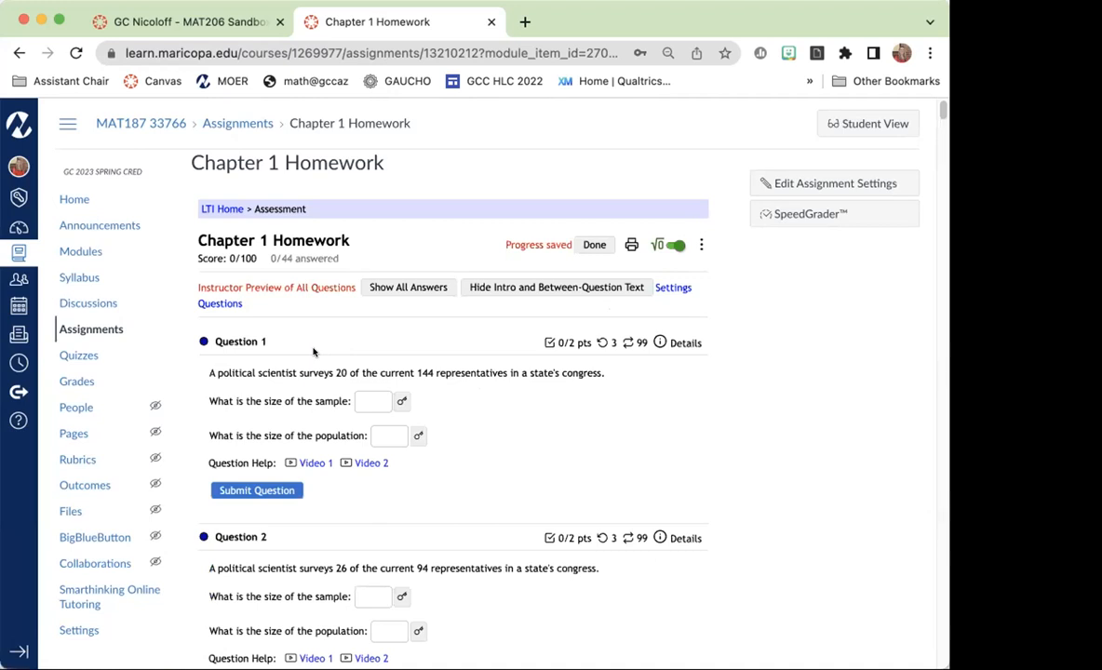
scroll(614, 364, "down", 10)
scroll(614, 364, "up", 10)
Open the Chapter 2 Homework from the course modules and preview its questions as a teacher.
left_click(65, 201)
left_click(78, 248)
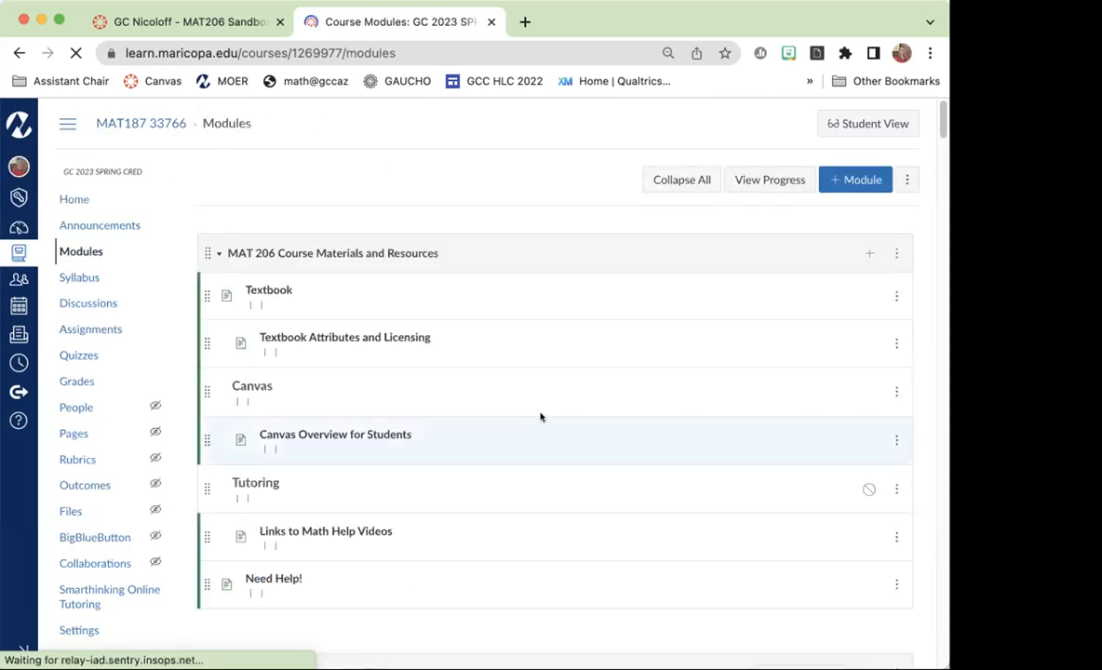
scroll(538, 423, "down", 10)
scroll(540, 417, "down", 5)
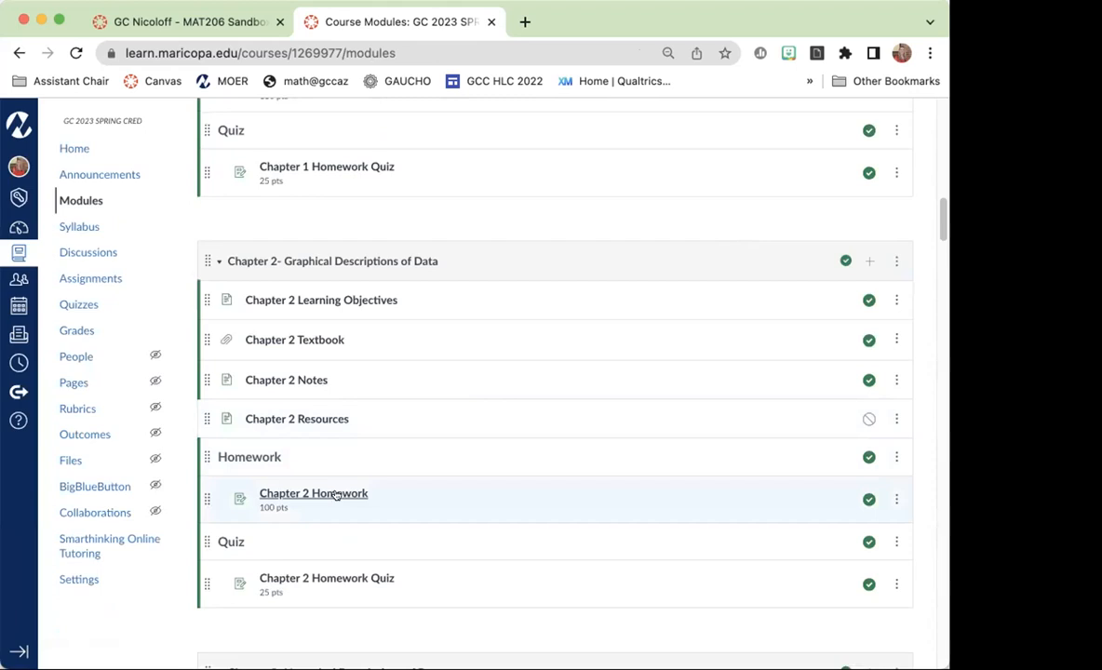
left_click(335, 493)
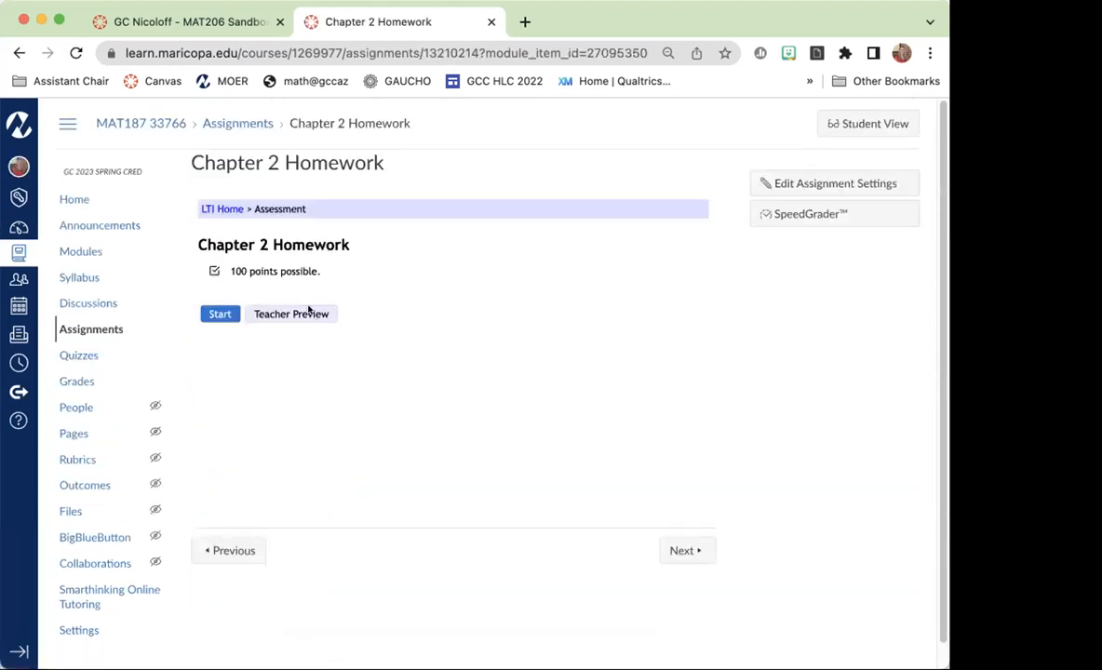
left_click(308, 313)
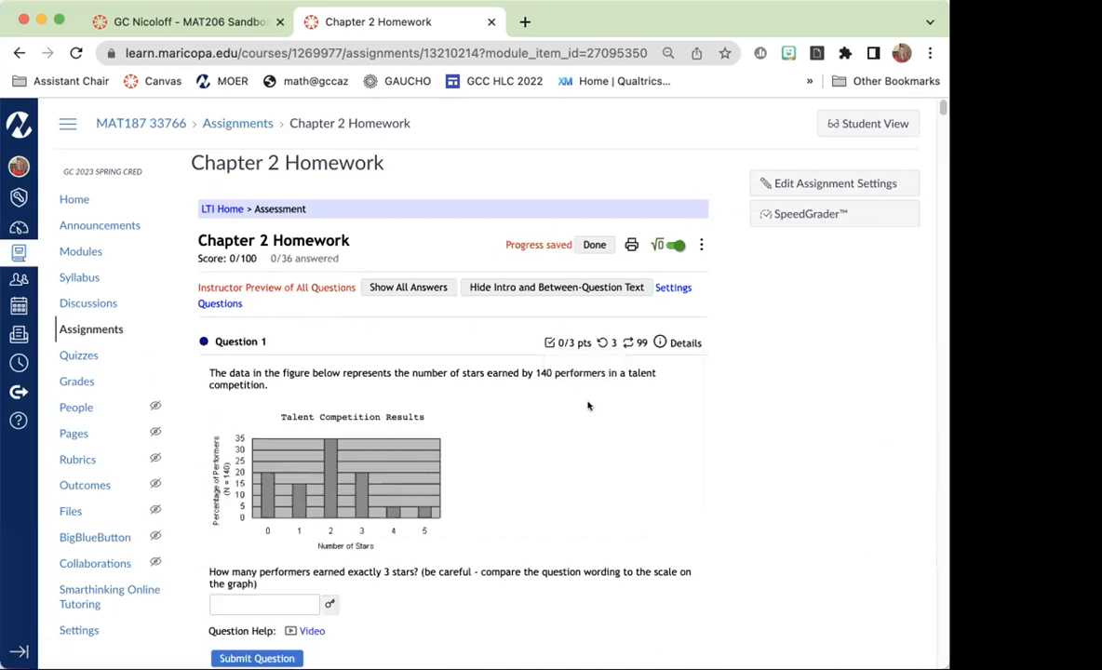
scroll(588, 406, "down", 10)
scroll(588, 406, "up", 10)
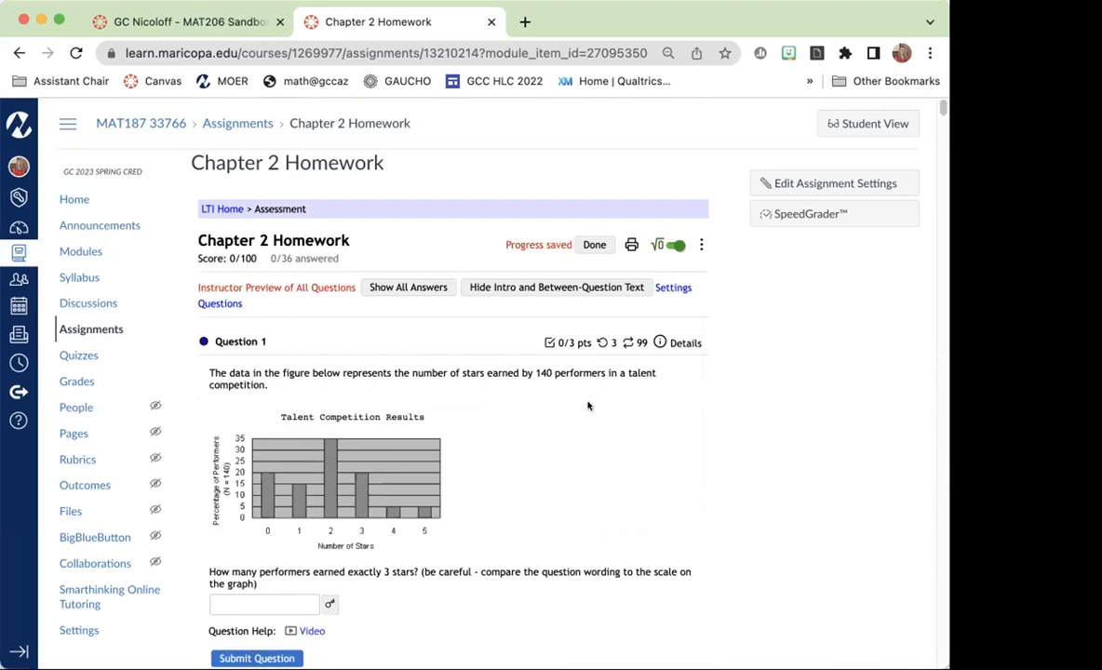
Check the Chapter 1 module's availability in the course modules as a student, and return to the teacher view.
left_click(59, 198)
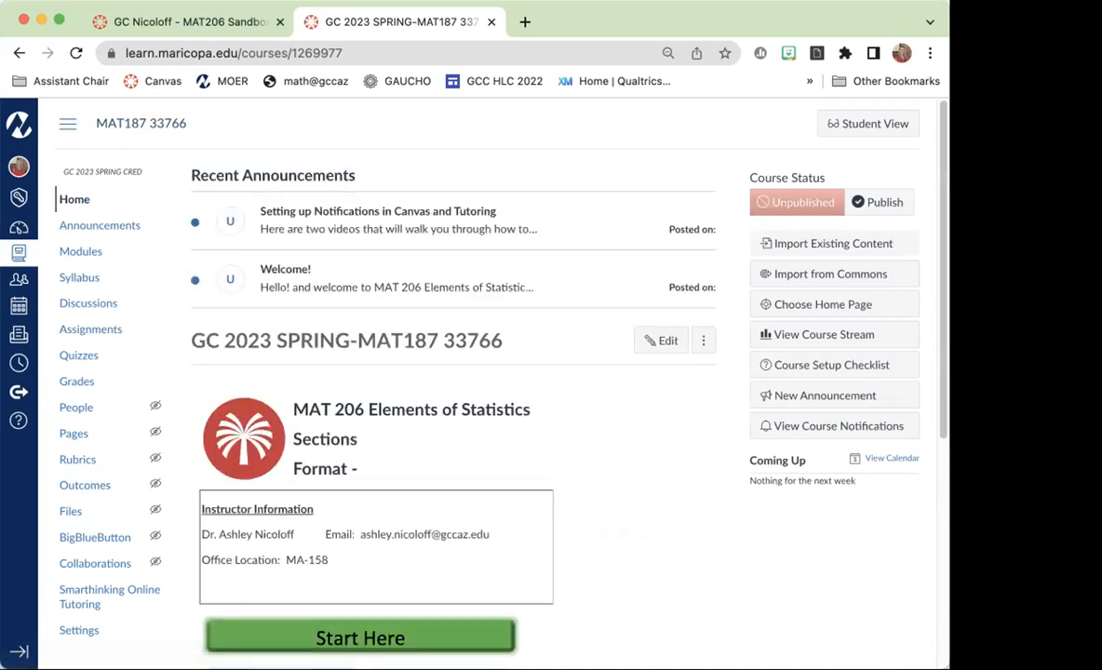
left_click(845, 126)
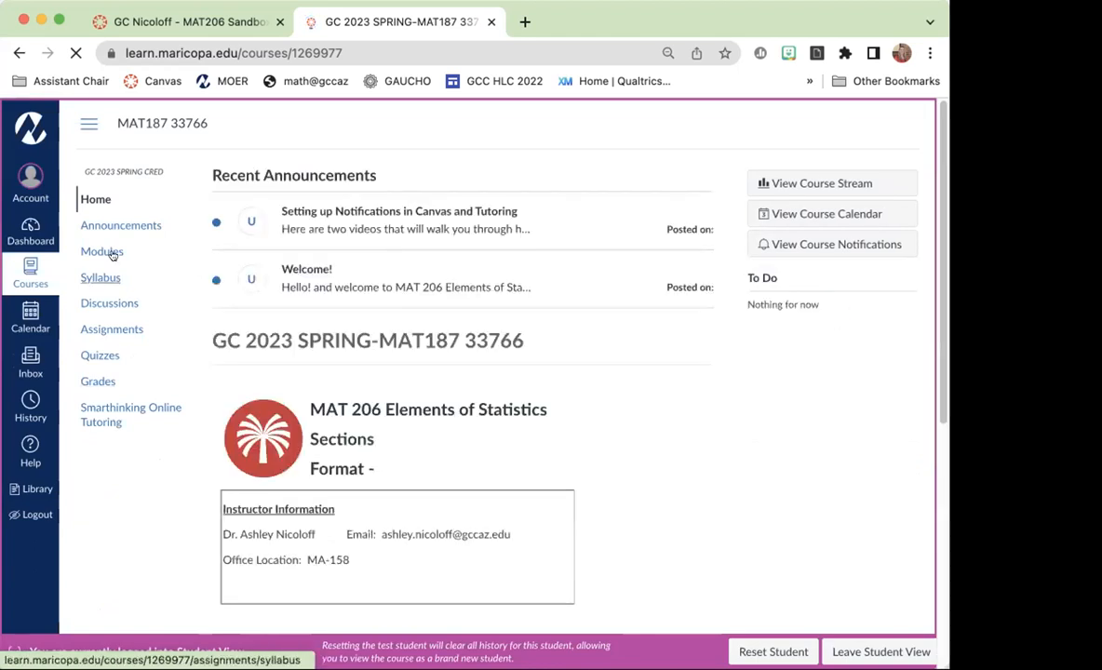
left_click(99, 254)
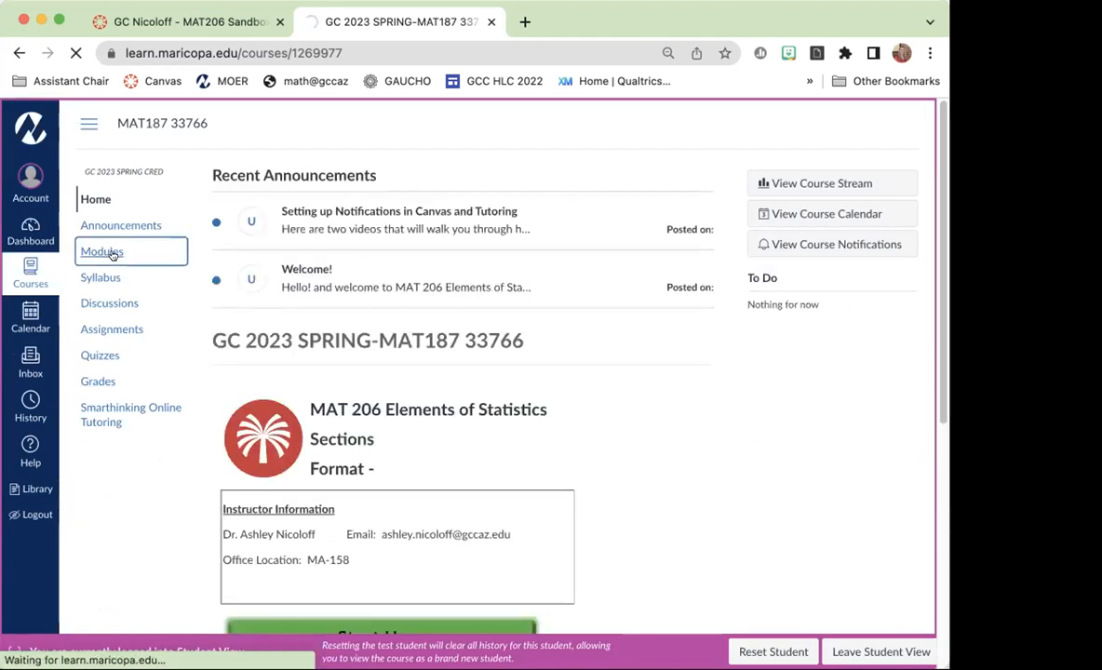
scroll(519, 361, "down", 10)
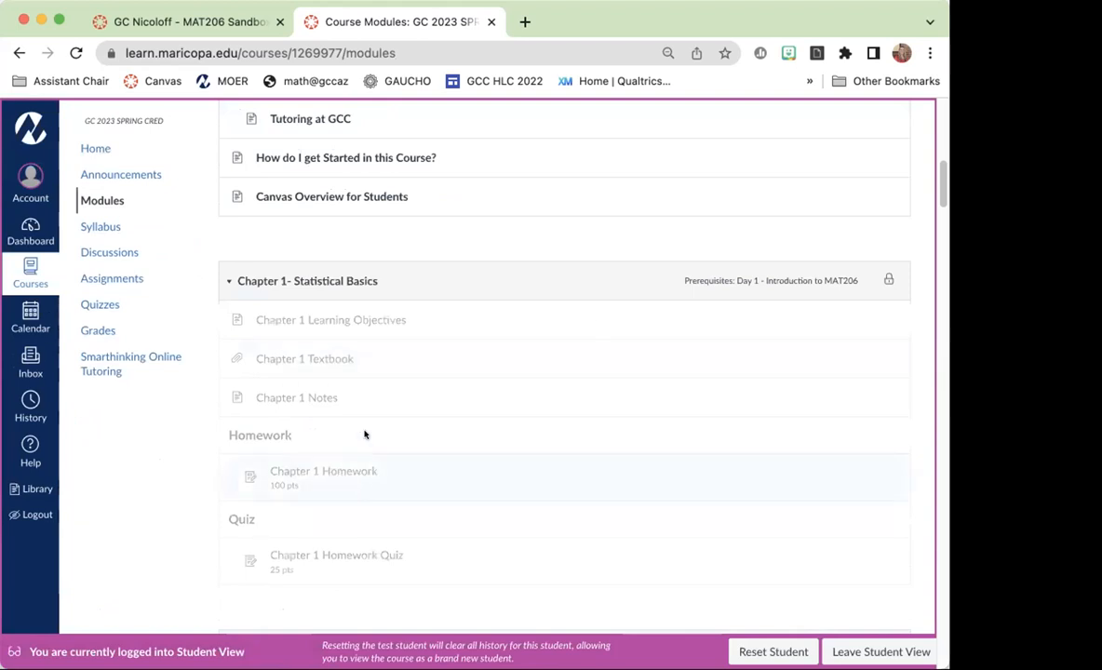
scroll(829, 349, "up", 10)
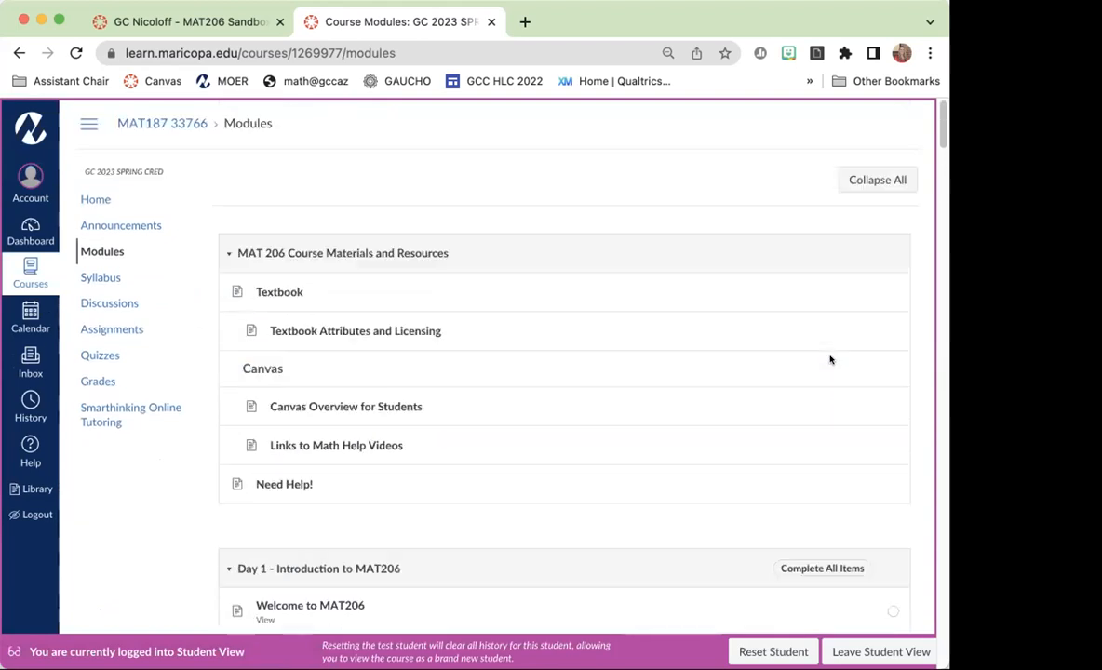
left_click(889, 650)
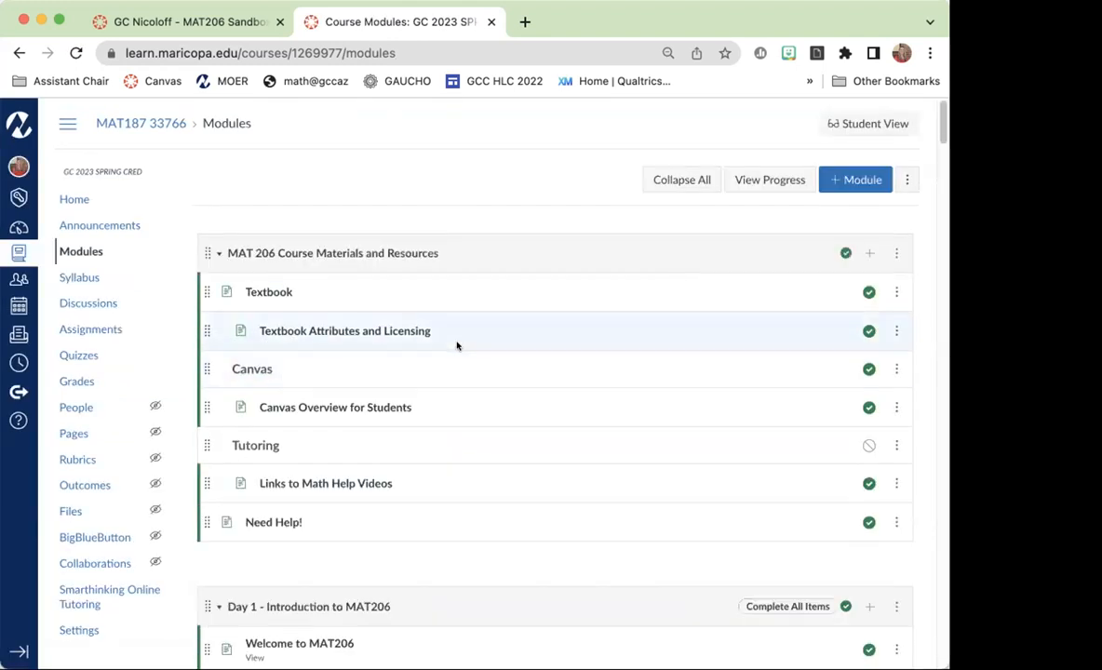
Remove the Day 1 - Introduction to MAT206 prerequisite from the Chapter 1- Statistical Basics module and update the module.
scroll(519, 351, "down", 10)
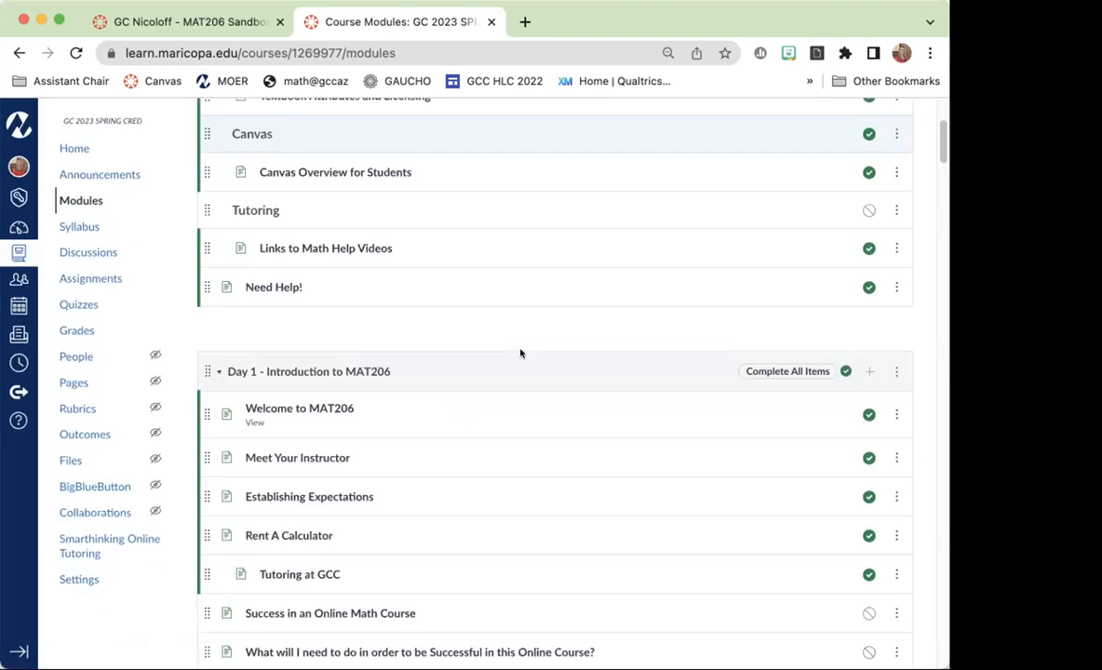
scroll(651, 307, "up", 6)
scroll(742, 361, "down", 6)
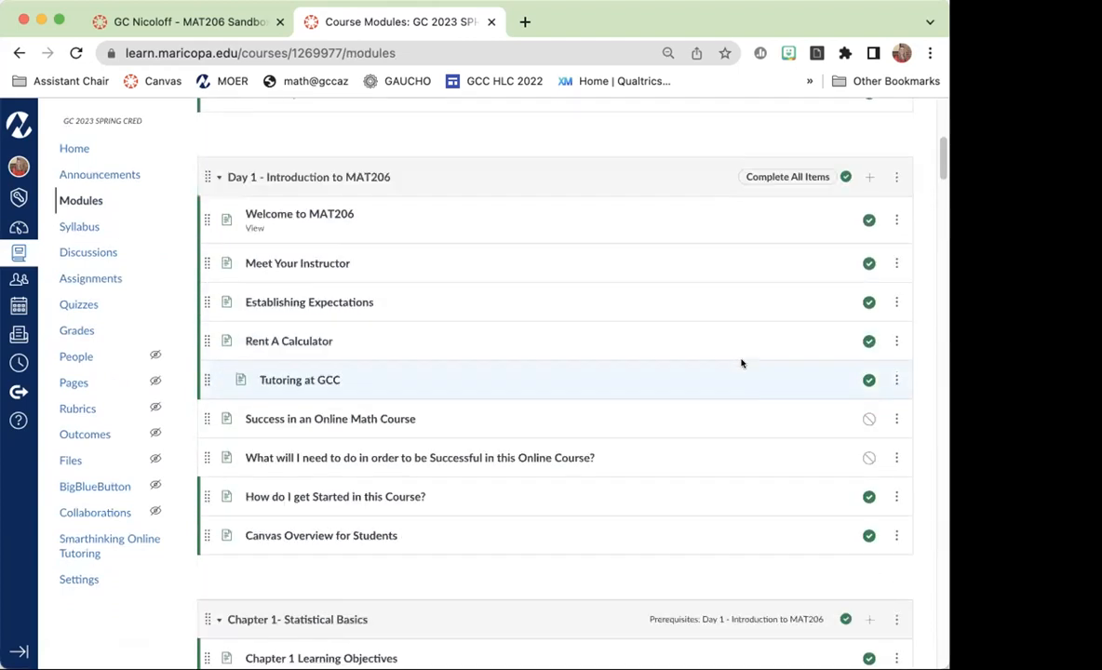
left_click(895, 150)
left_click(839, 187)
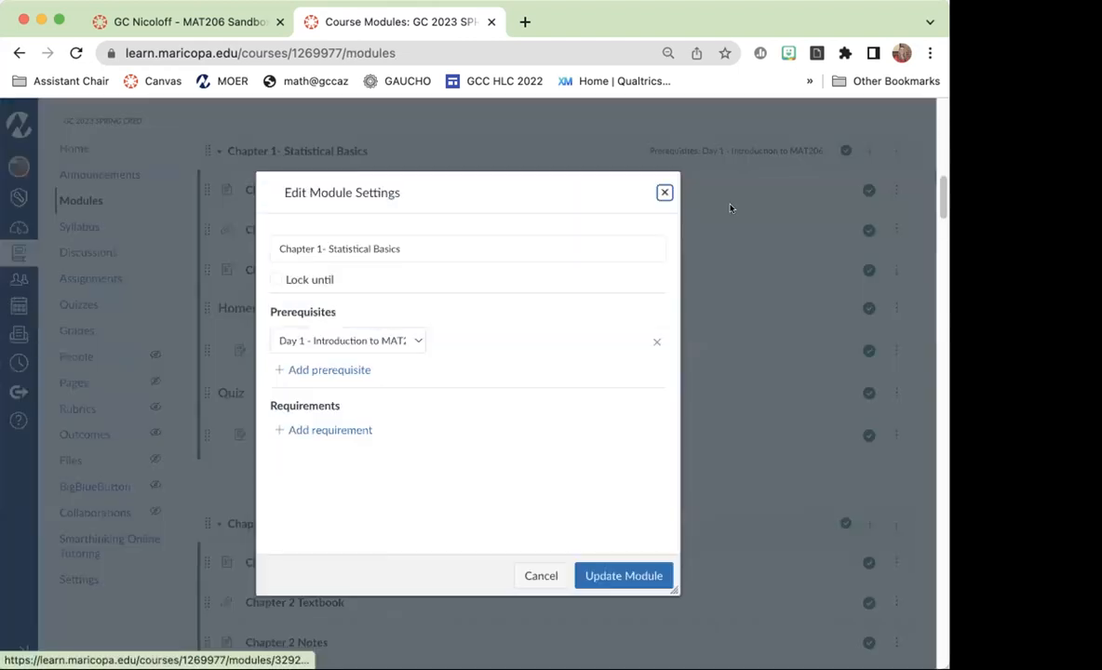
left_click(656, 341)
left_click(622, 576)
Enter the student view of the modules and start the Chapter 1 Homework assignment.
scroll(819, 260, "up", 10)
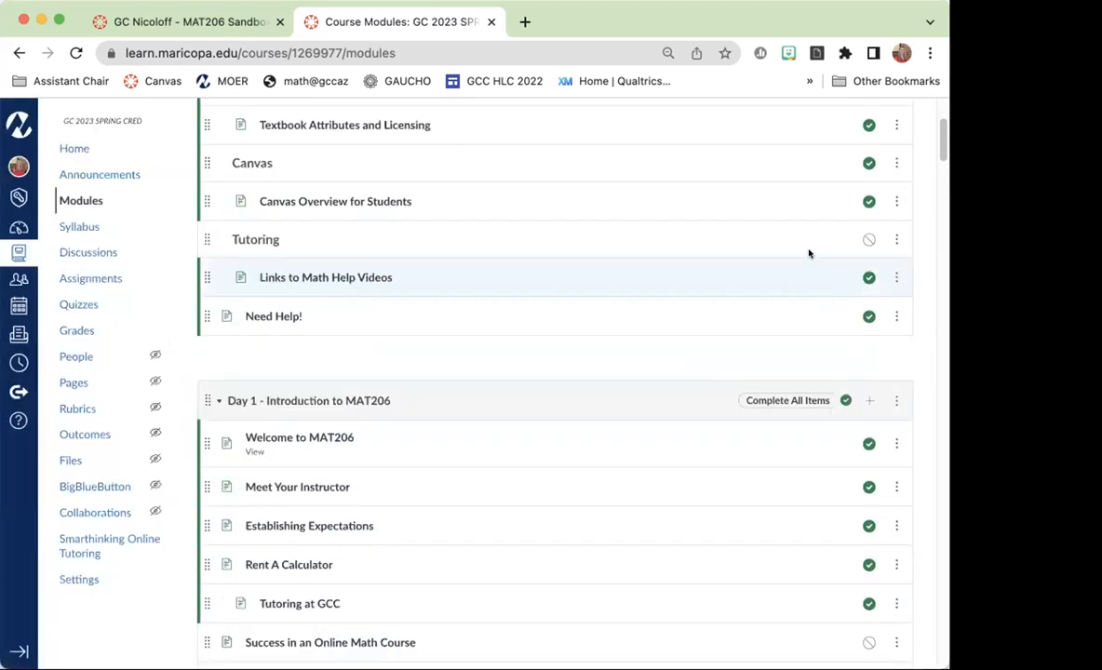
left_click(860, 127)
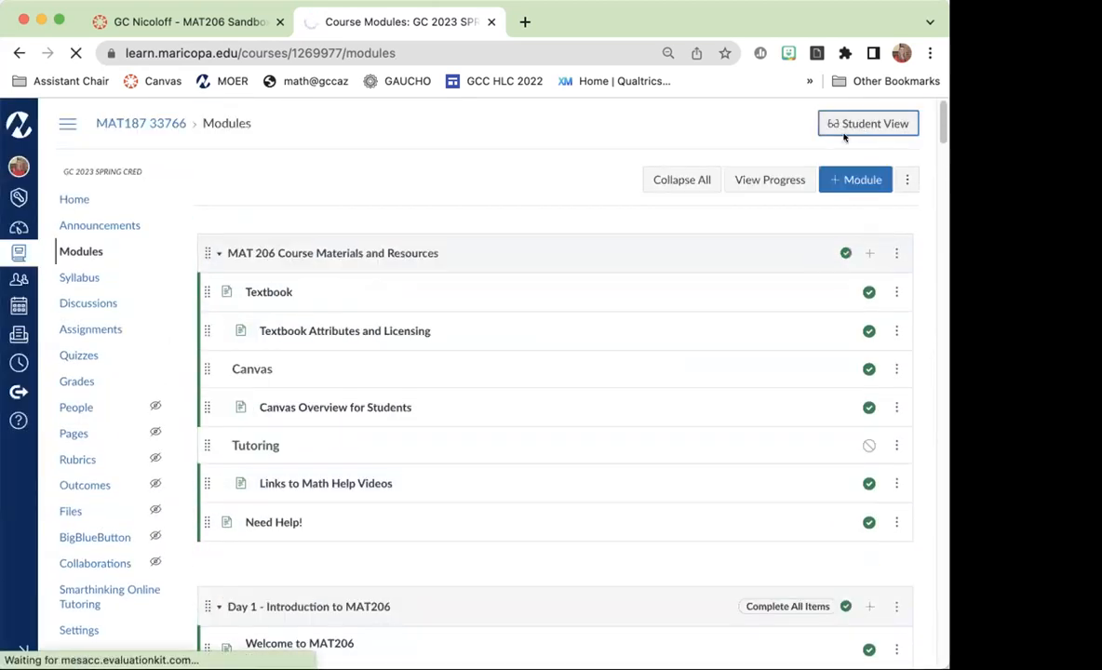
scroll(728, 447, "down", 10)
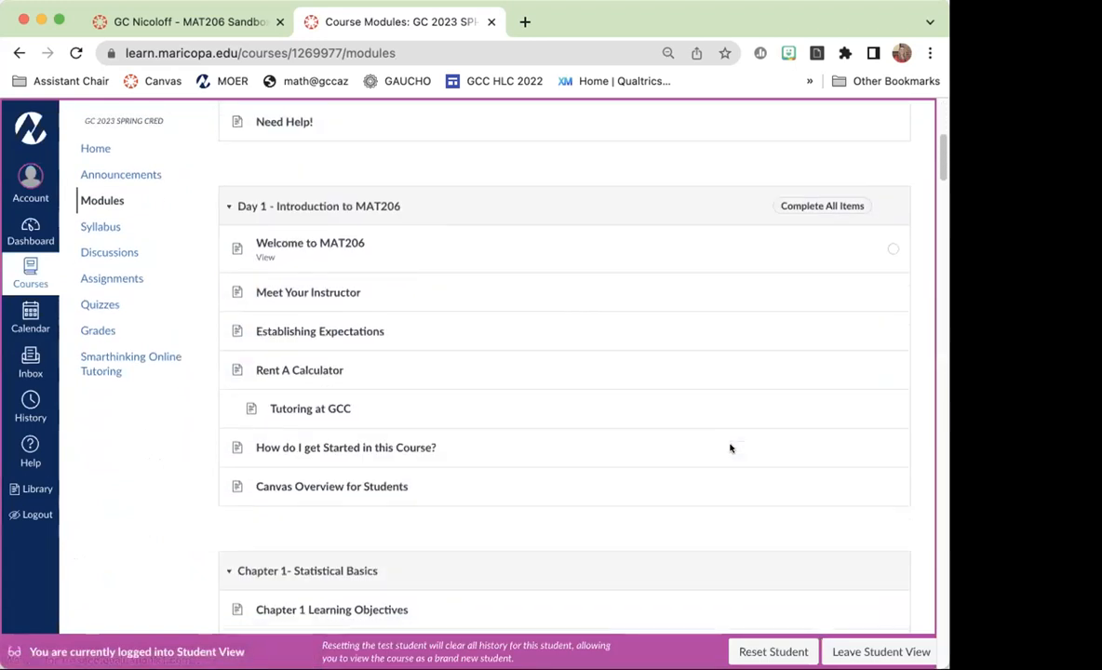
left_click(344, 382)
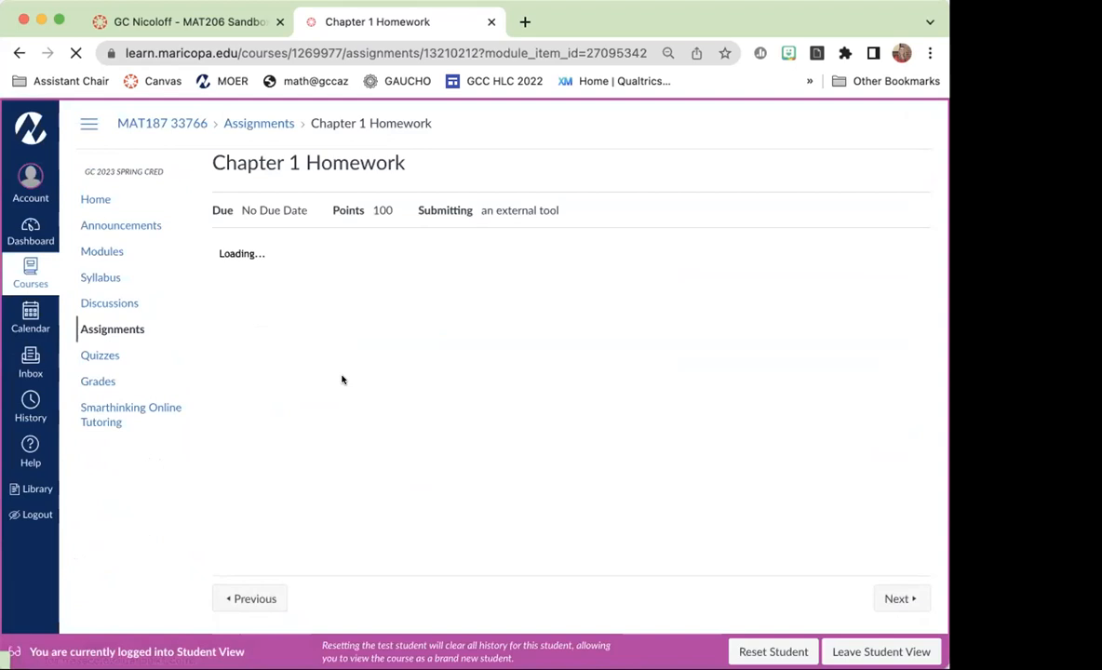
left_click(234, 331)
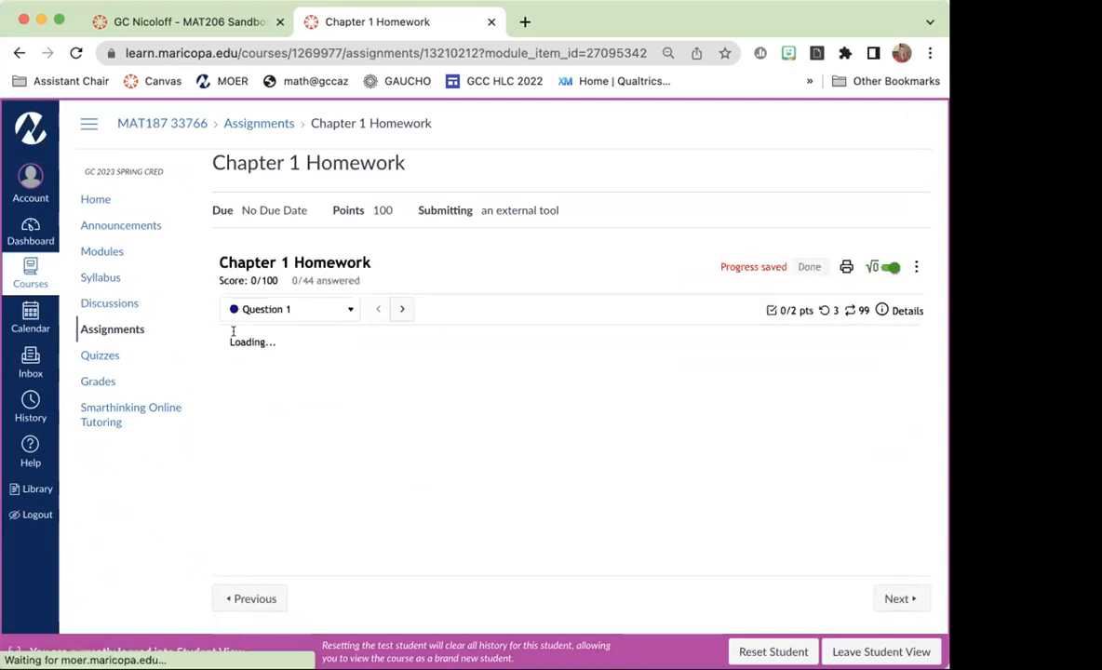
Answer Question 1 with a sample size of 23 and a population size of 52, and submit the question.
left_click(388, 370)
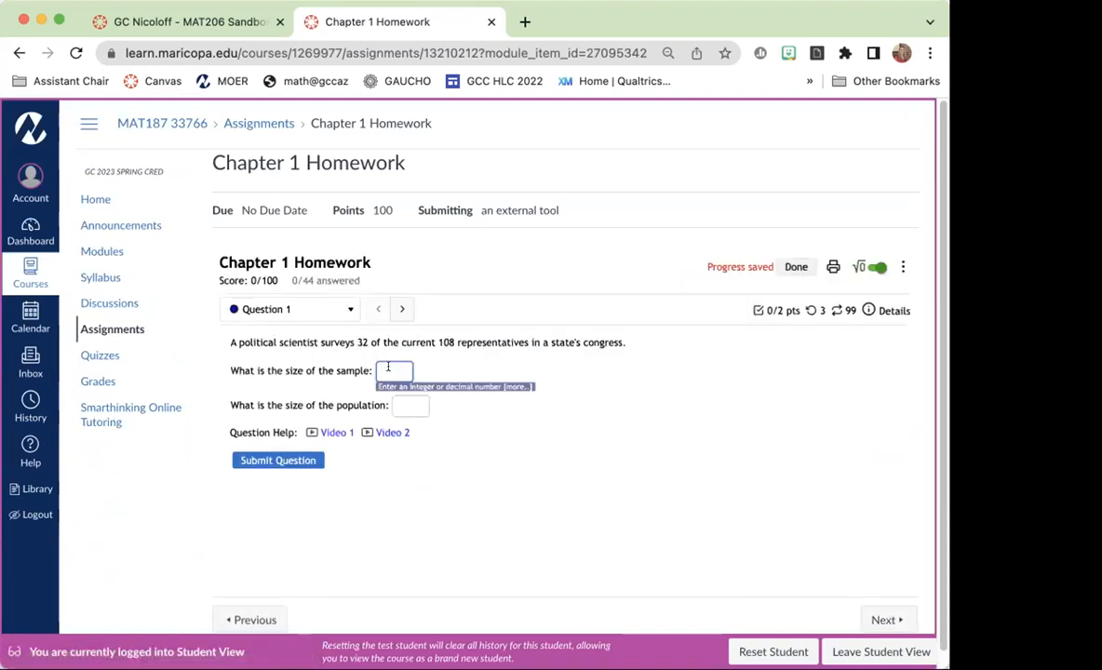
type("23")
left_click(411, 406)
type("52")
left_click(277, 460)
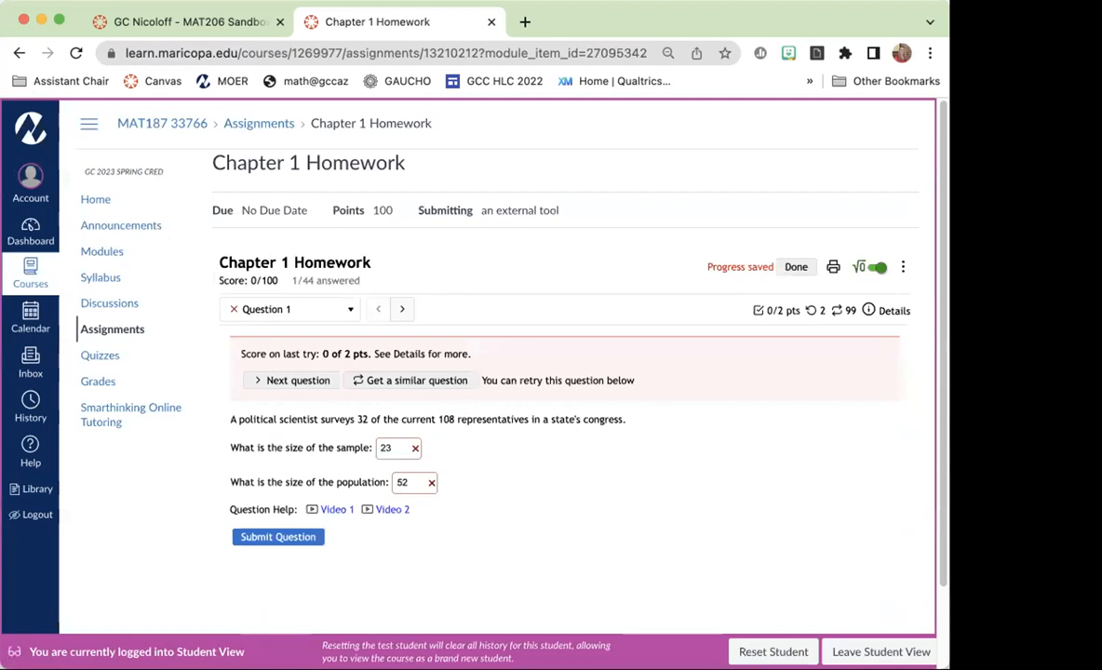
Leave the student view, switch to the MOER window and open the gradebook of the MAT187 33766 course.
left_click(837, 651)
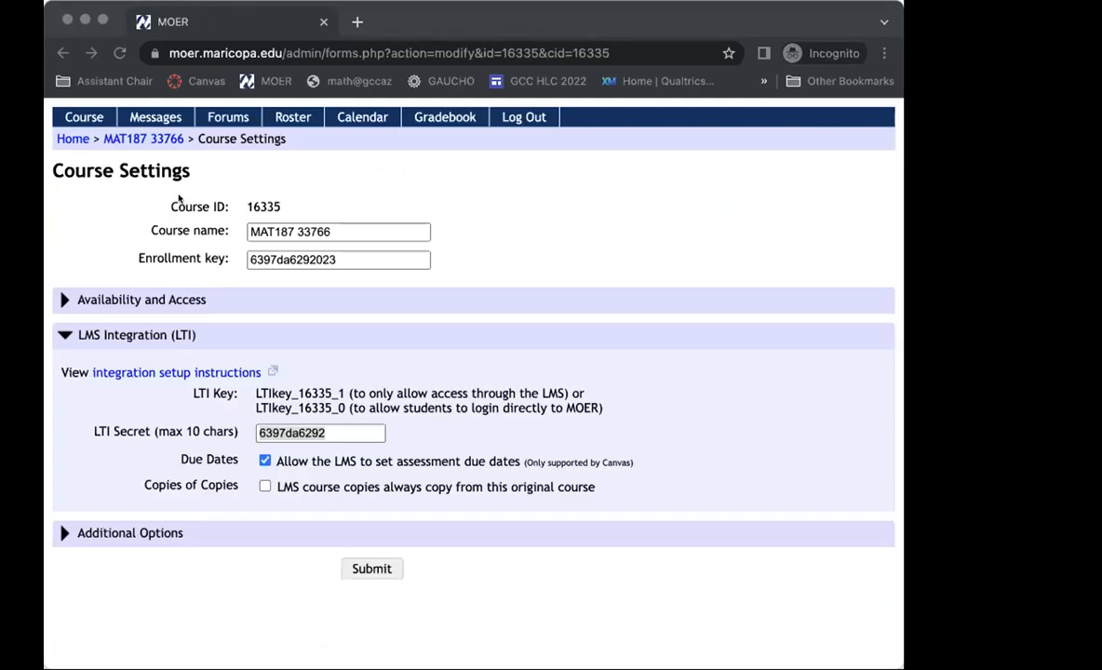
left_click(143, 139)
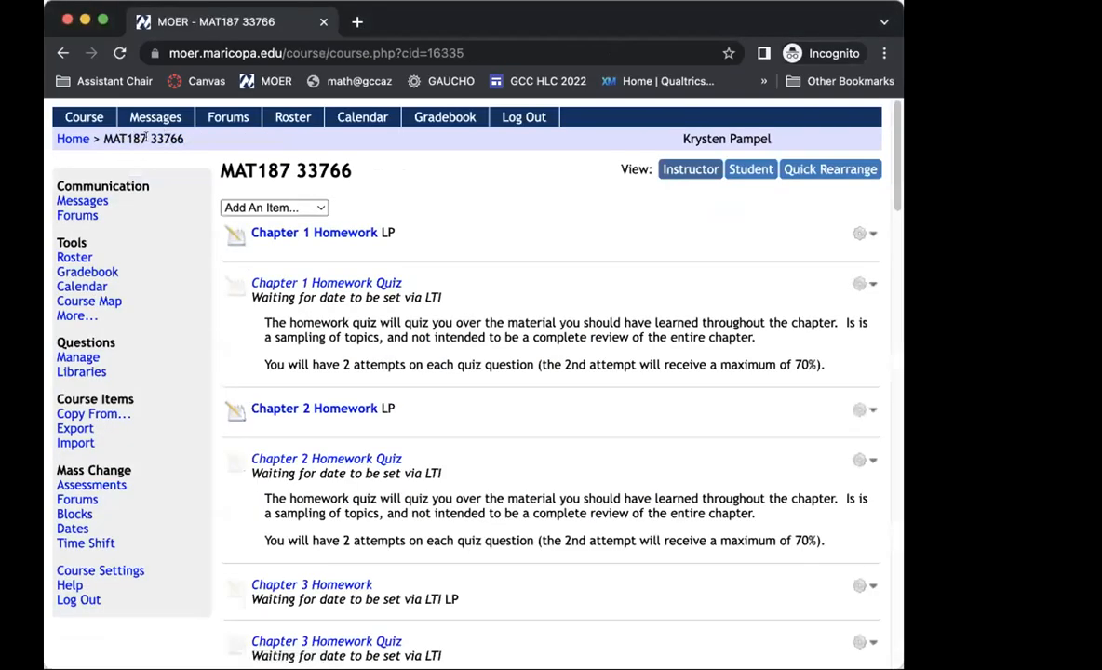
left_click(88, 272)
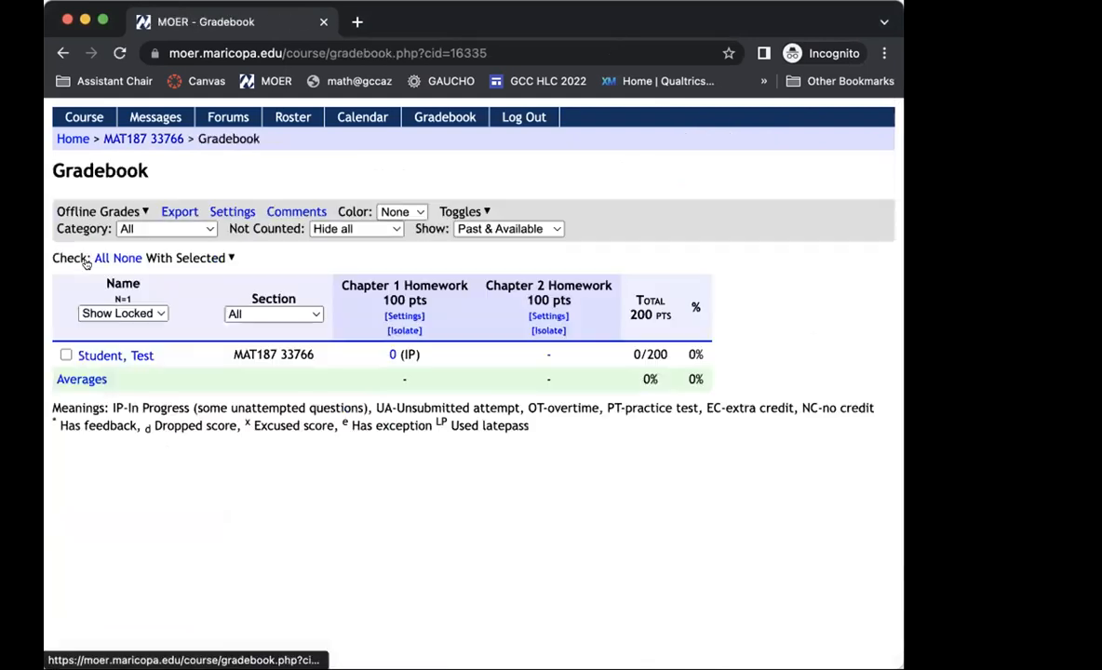